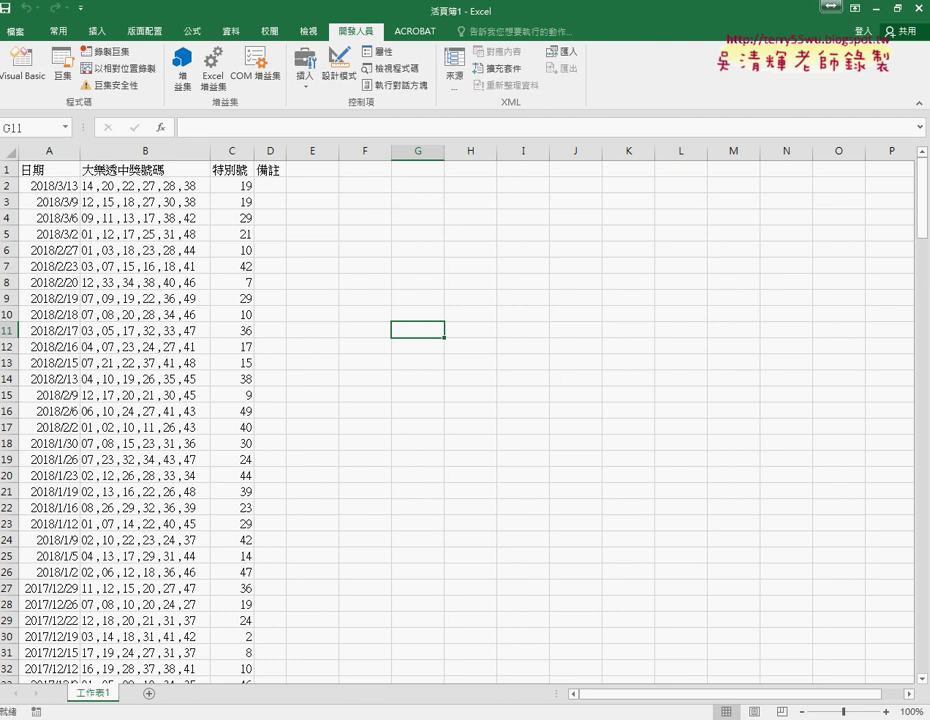
Step: Copy the lotto-8 results page address from Chrome and add a new sheet 工作表2 in Excel
left_click(104, 640)
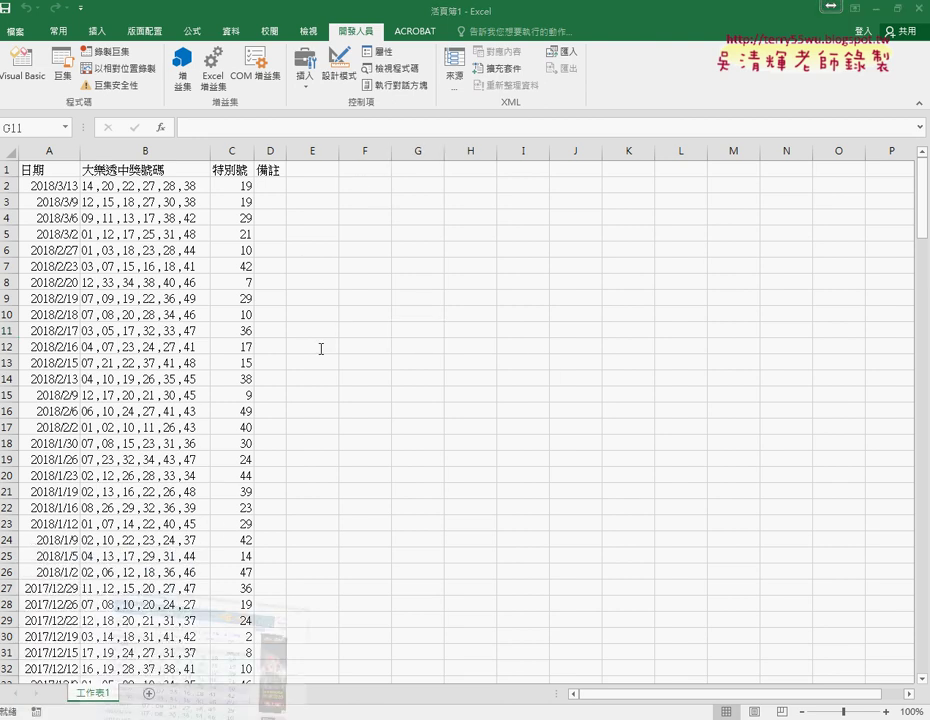
right_click(358, 34)
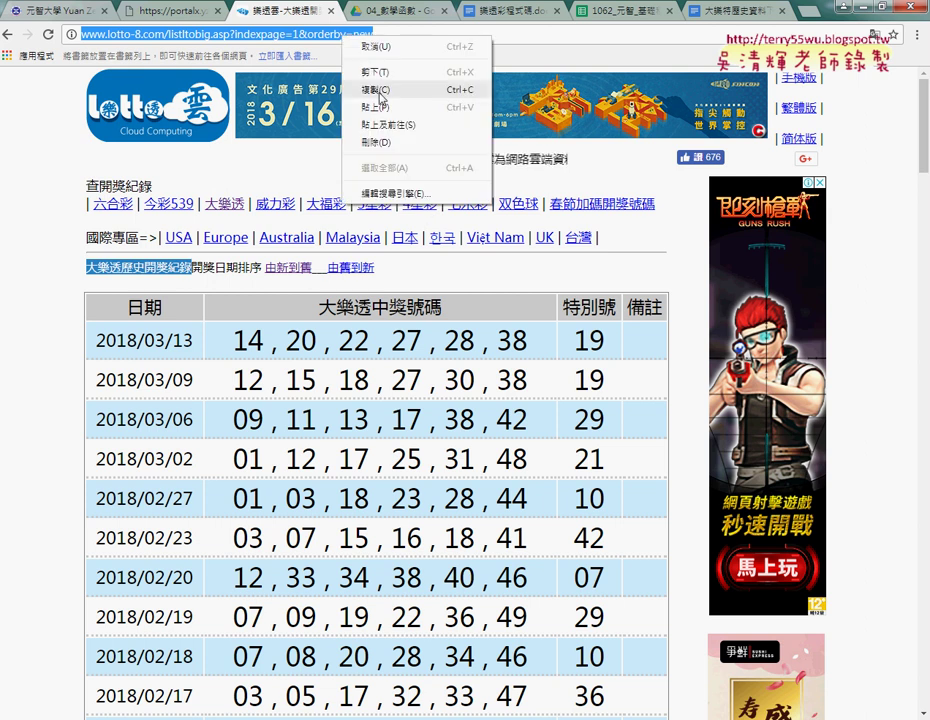
left_click(384, 89)
key("alt+Tab")
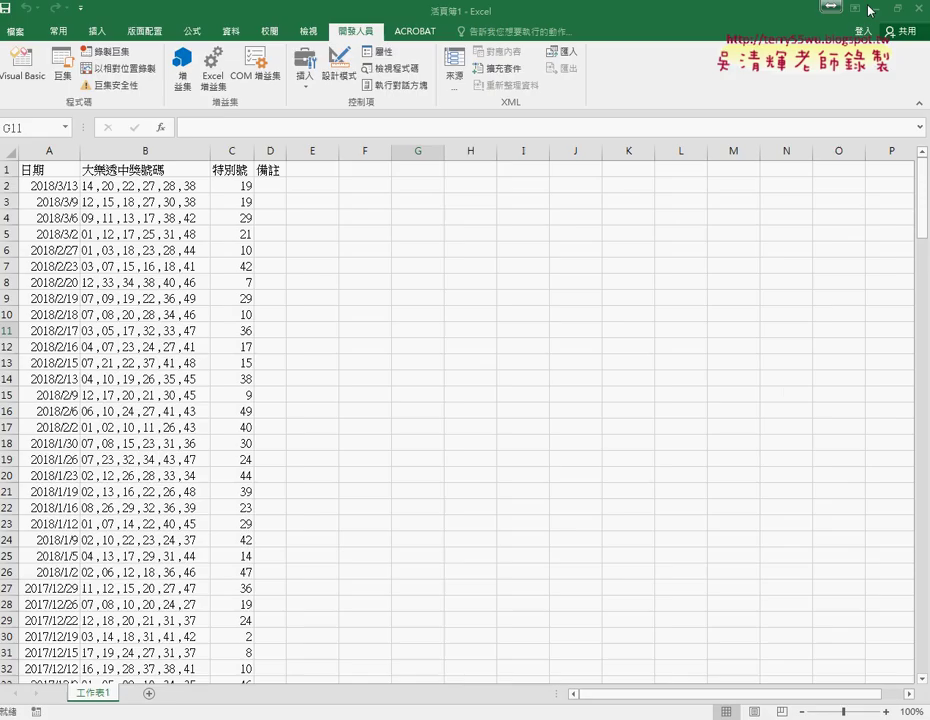
left_click(148, 694)
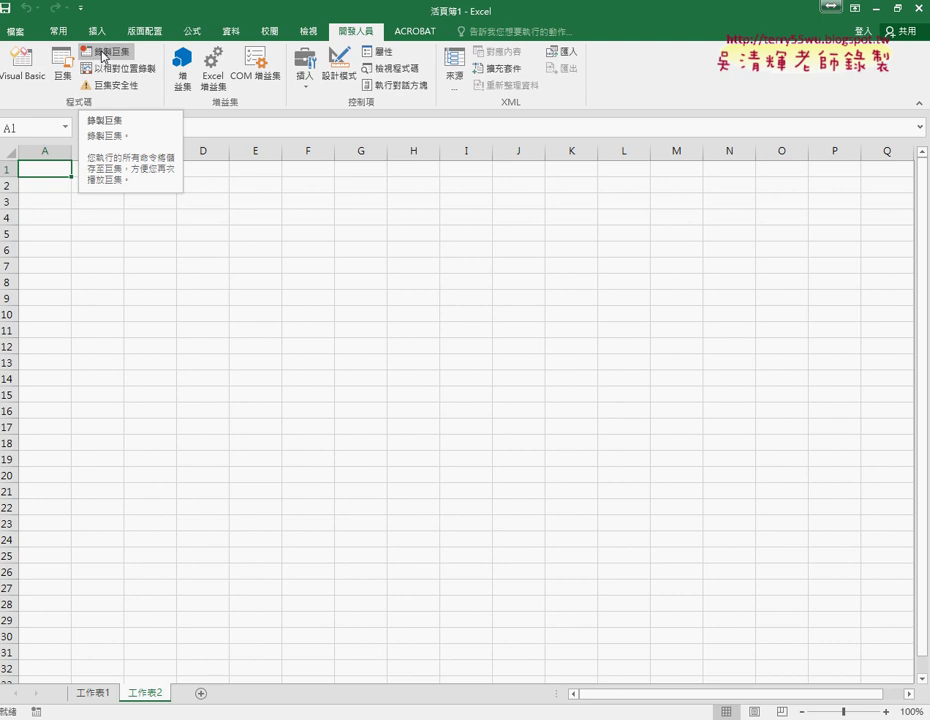
Step: Start recording a macro named 大樂透下載 stored in this workbook
left_click(103, 53)
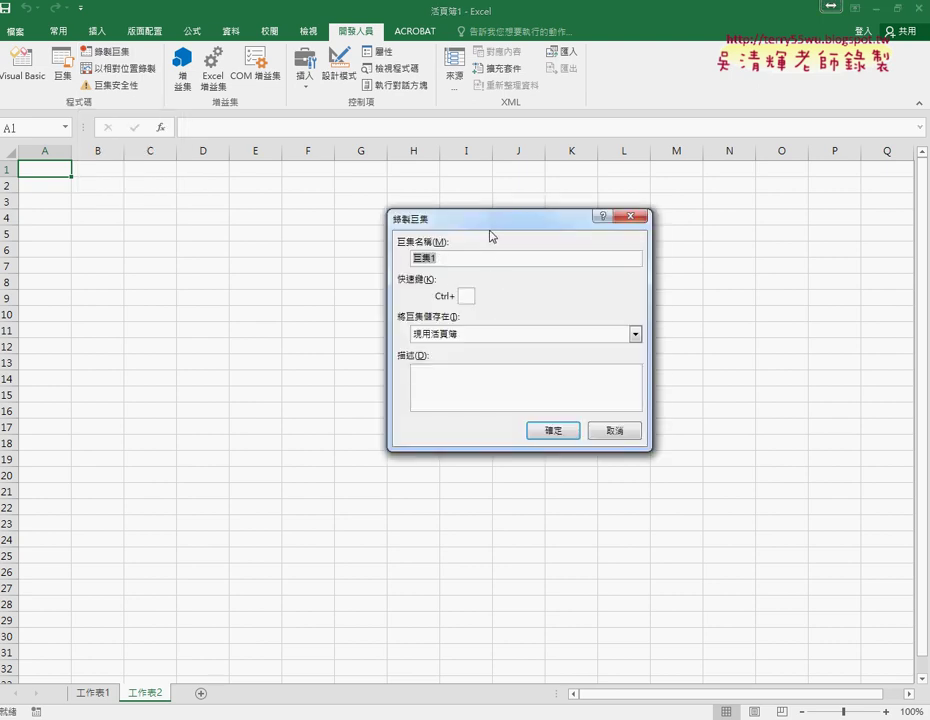
type("太")
type("樂")
type("揚")
type("下")
type("劃")
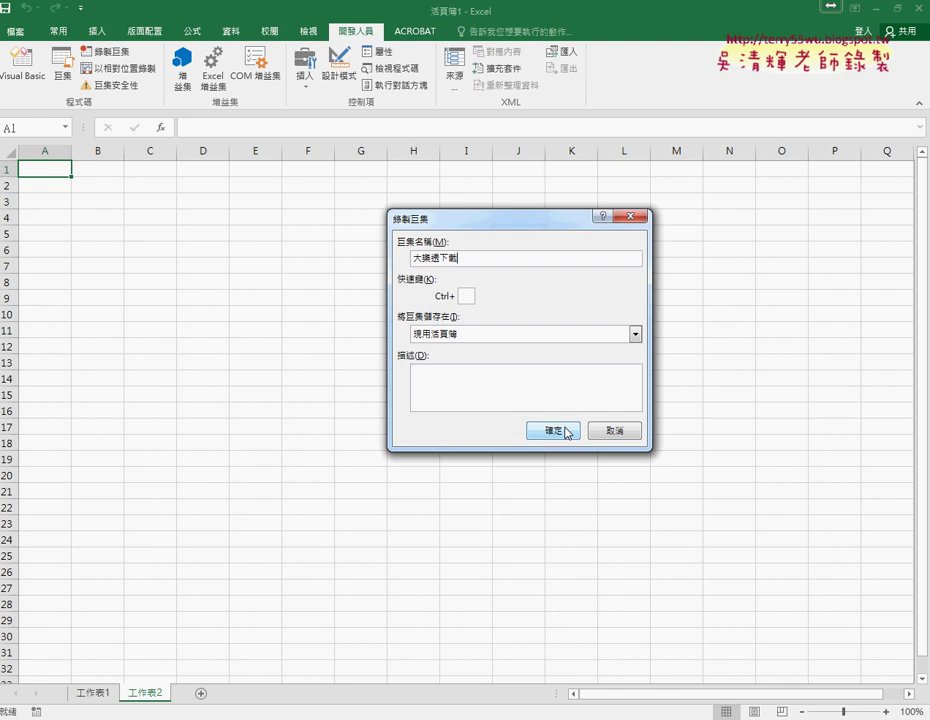
left_click(566, 431)
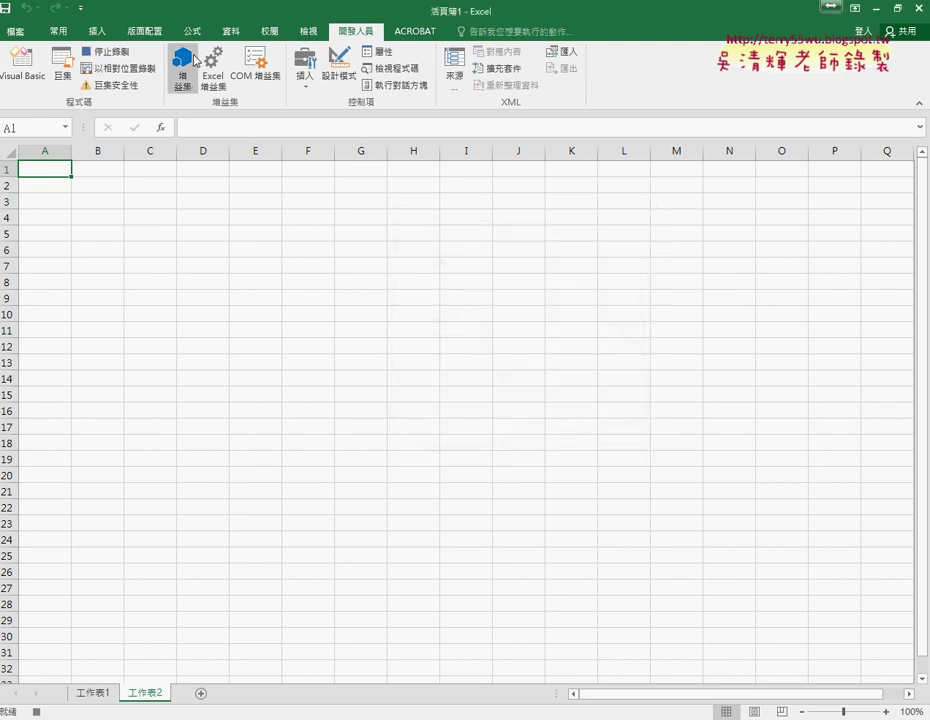
Step: Start a From Web query and load the pasted lotto-8 results page address
left_click(235, 31)
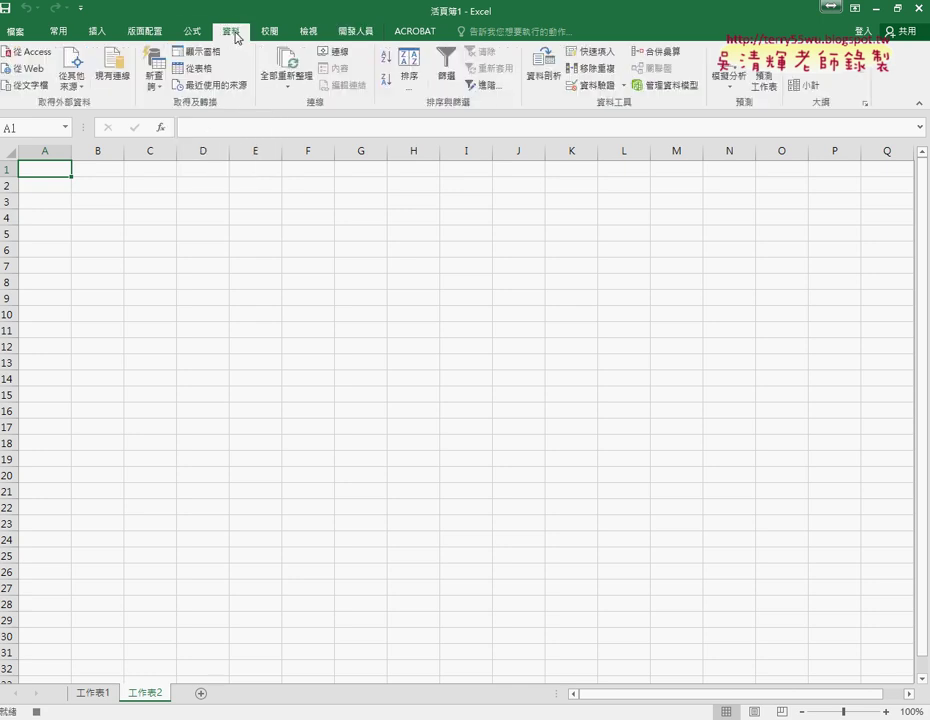
left_click(43, 73)
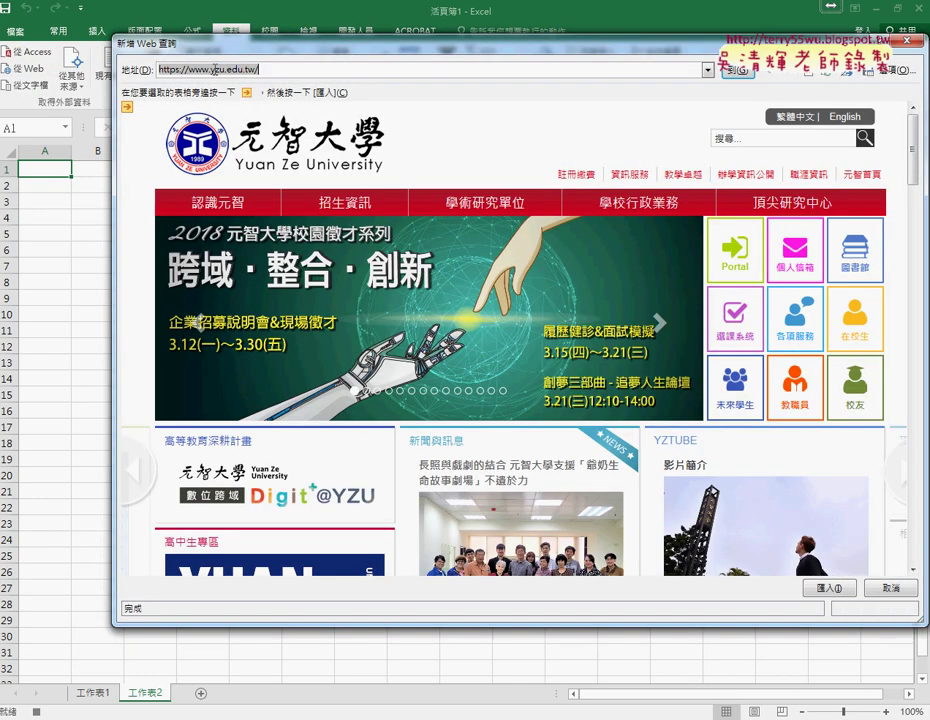
right_click(214, 72)
left_click(252, 122)
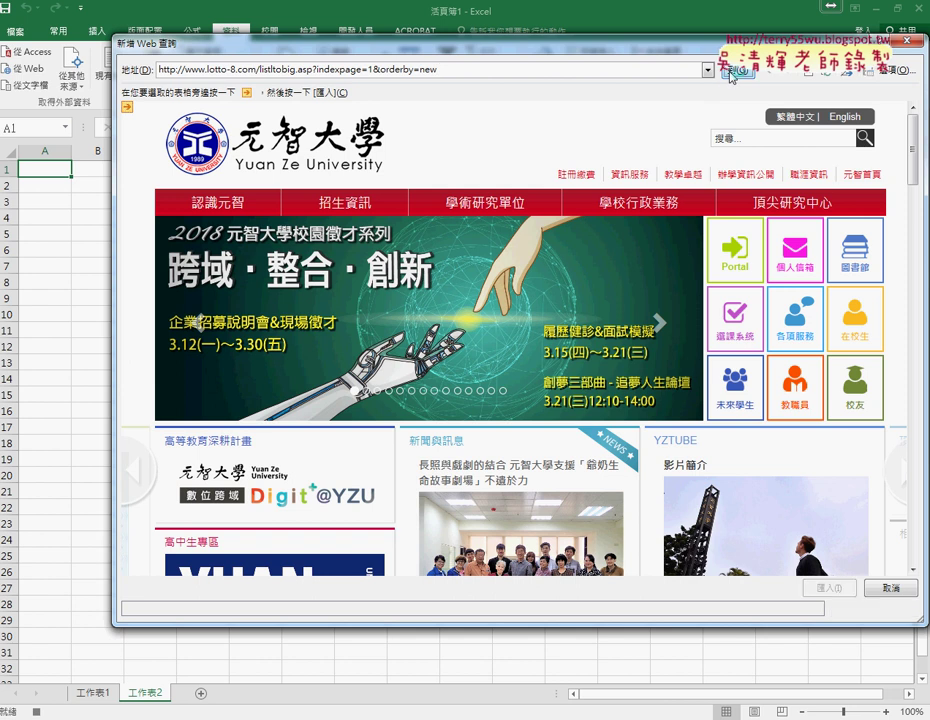
left_click(731, 72)
Step: Dismiss the page's script errors, then mark and import the 大樂透 draw results table
left_click(442, 461)
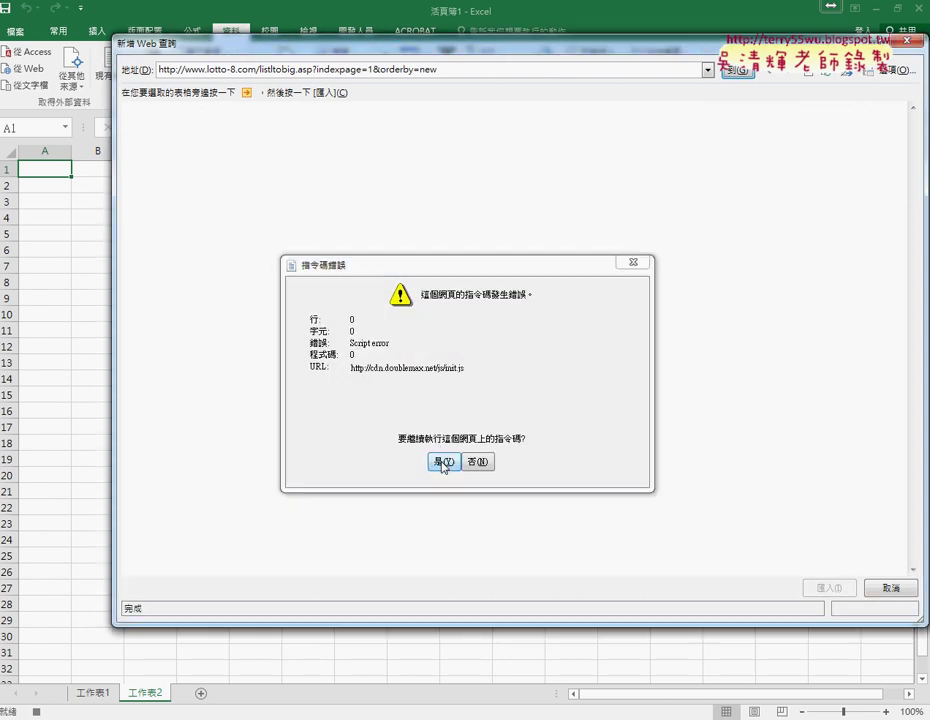
left_click(444, 461)
left_click(442, 461)
left_click(442, 461)
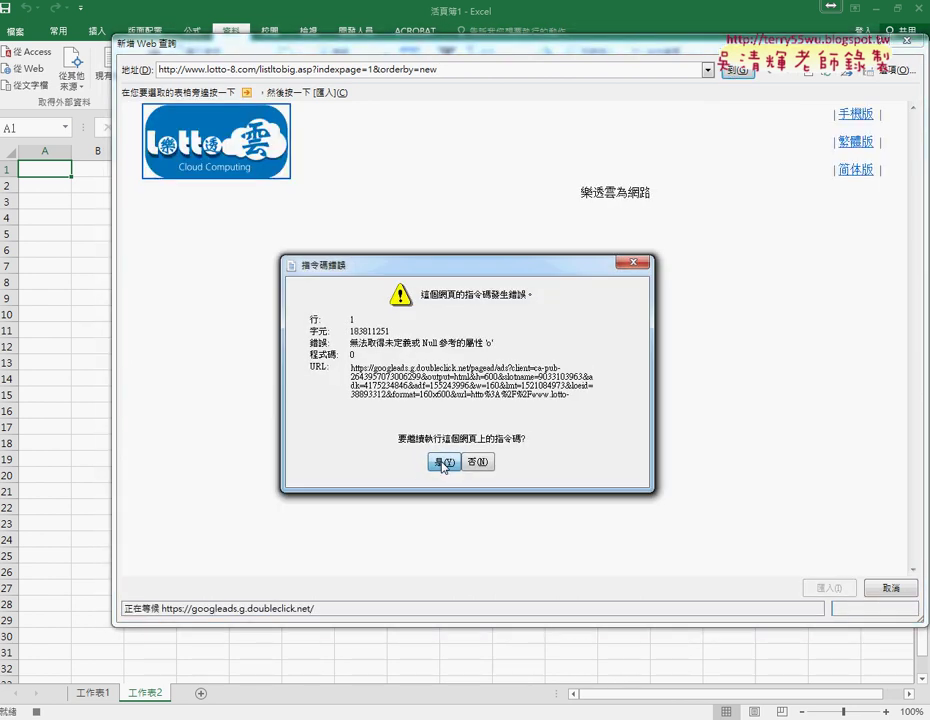
left_click(442, 461)
left_click(442, 461)
left_click(442, 461)
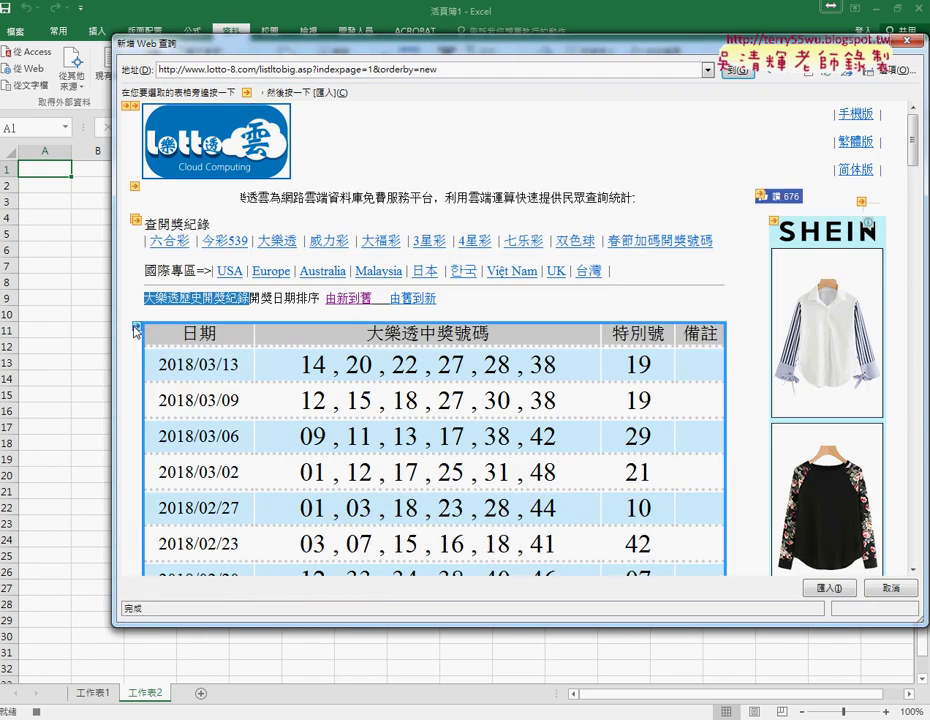
left_click(137, 326)
left_click(829, 588)
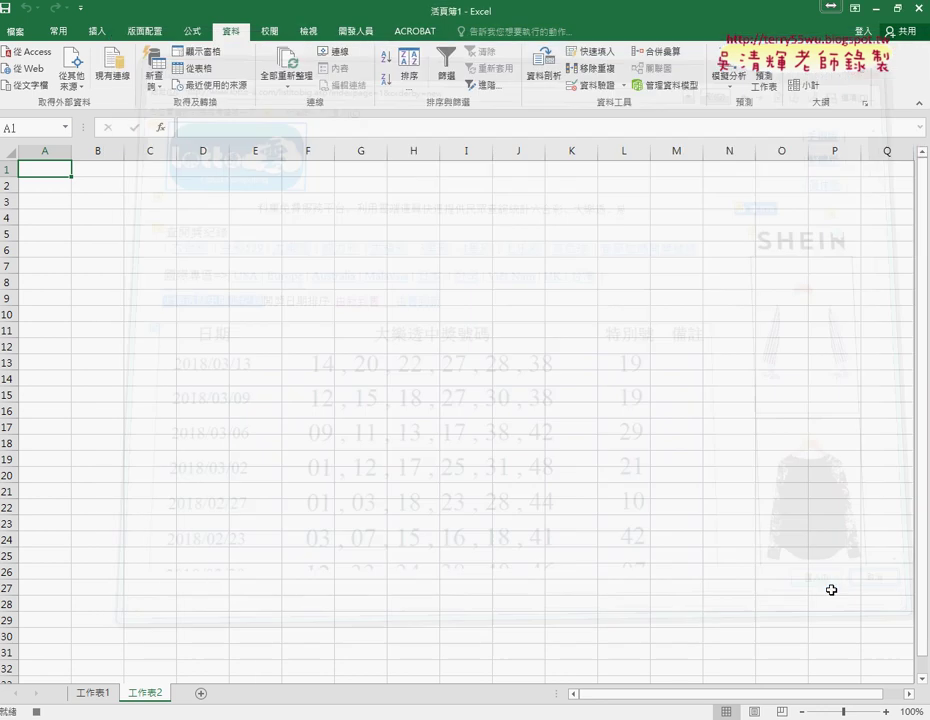
Step: Place the imported 大樂透 draw table at $A$1 on 工作表2
left_click(523, 388)
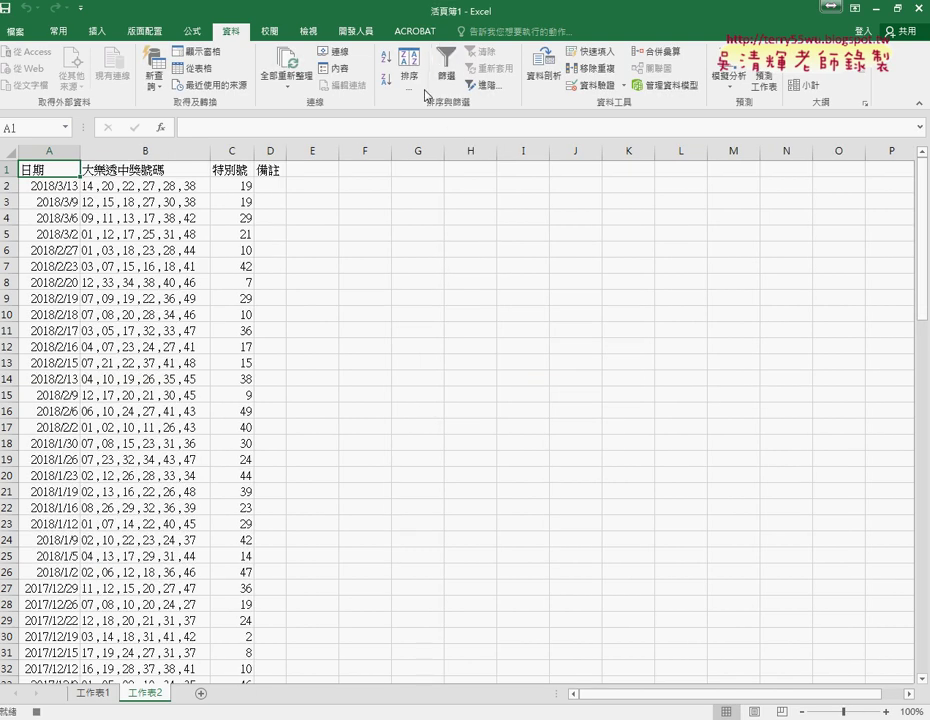
left_click(356, 32)
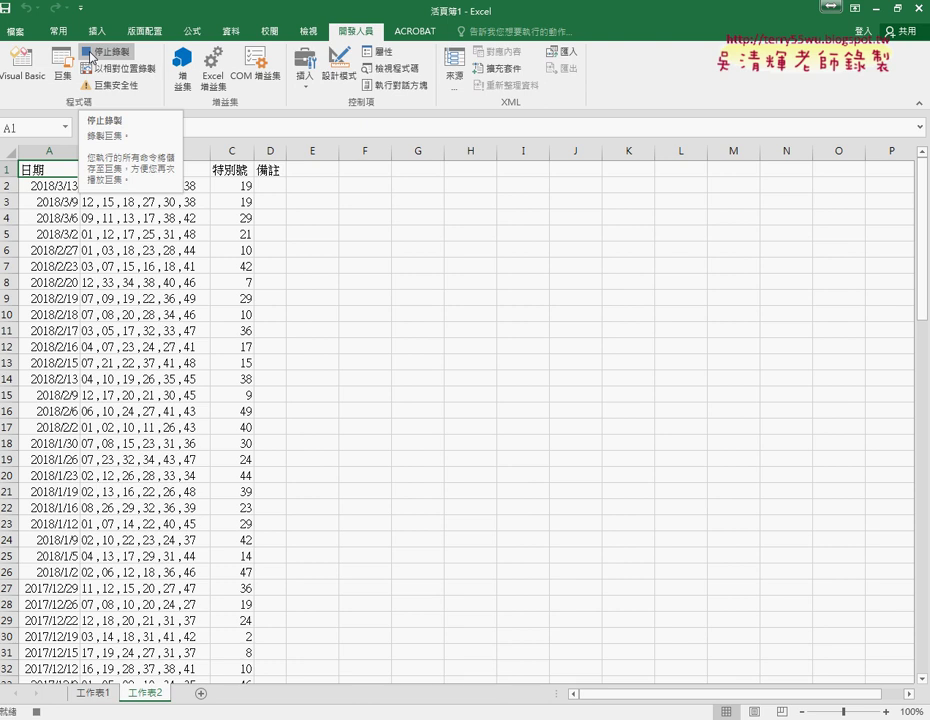
Step: Stop recording, open the Macros list and annotate 大樂透下載 and its Edit button
left_click(91, 57)
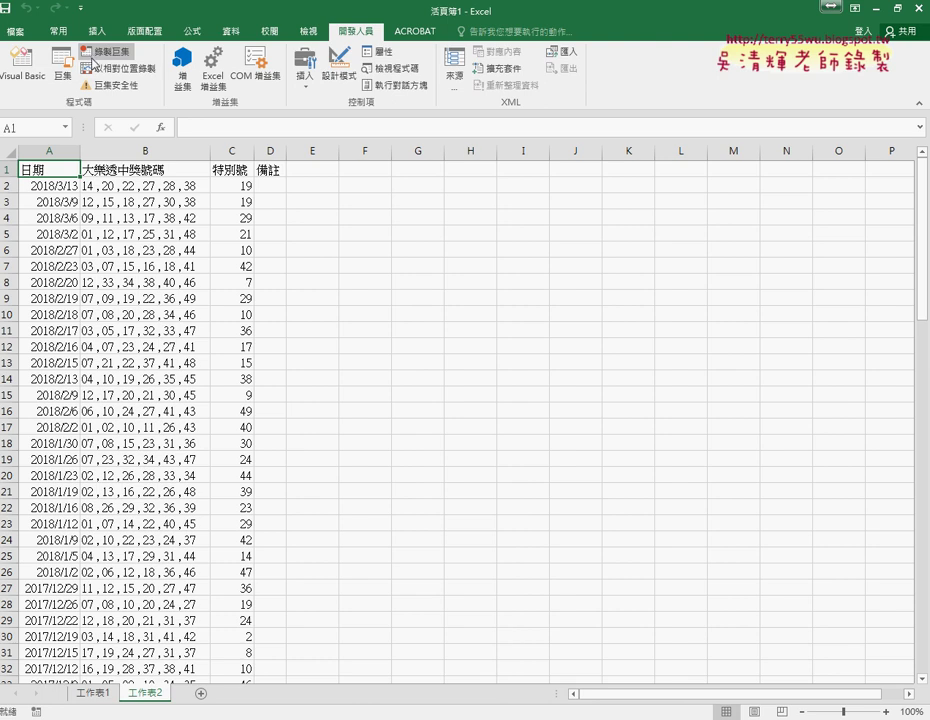
left_click(62, 78)
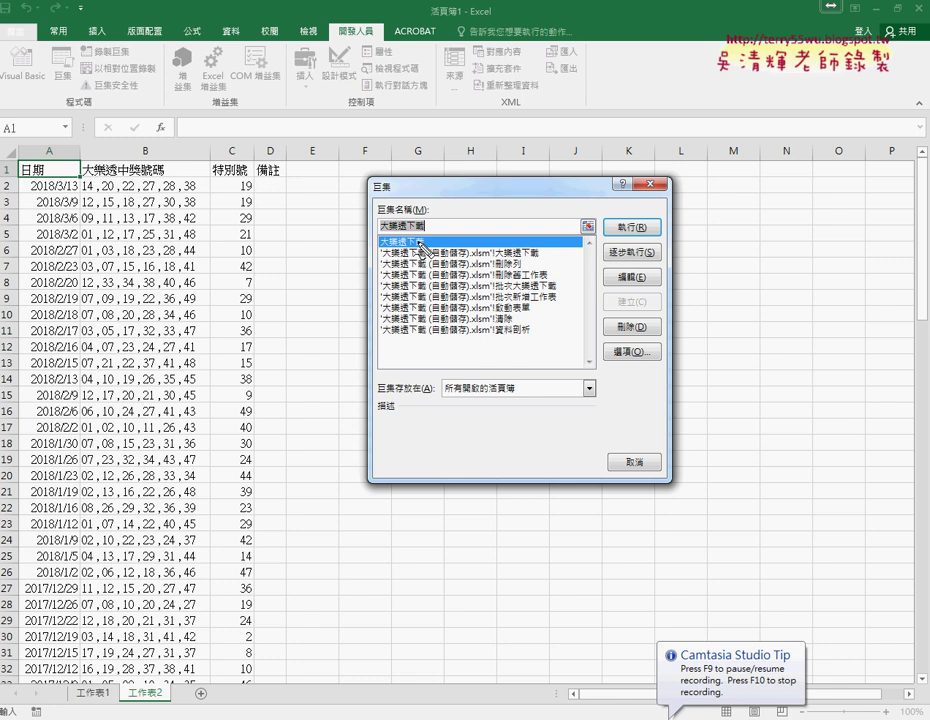
mouse_move(426, 248)
left_mouse_down()
mouse_move(378, 248)
mouse_move(384, 236)
left_mouse_up()
left_click_drag(650, 268, 640, 296)
left_click_drag(438, 248, 603, 272)
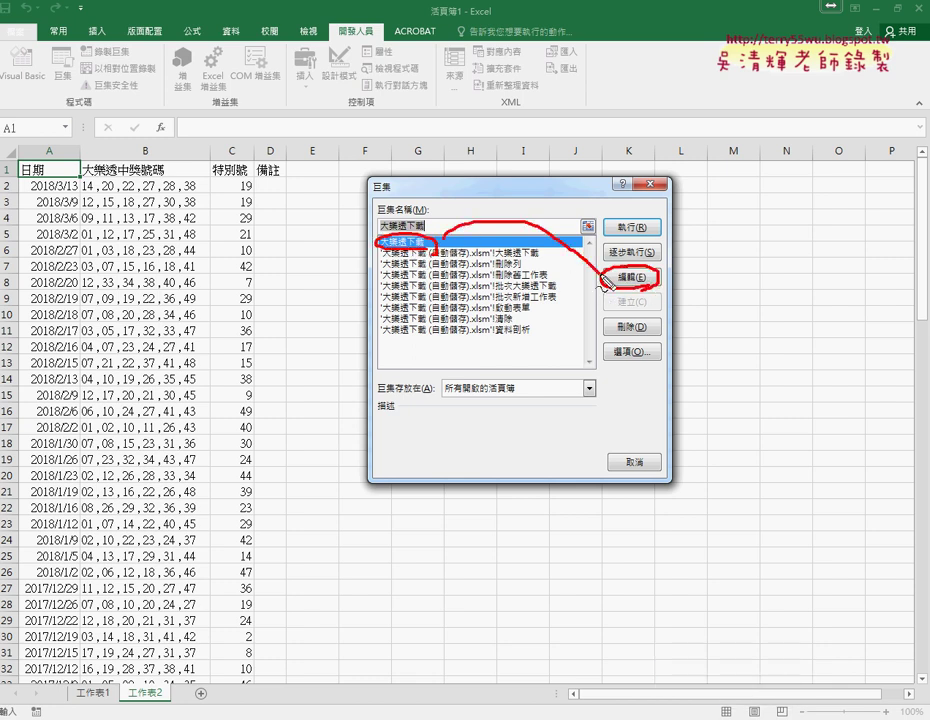
left_click_drag(25, 78, 36, 100)
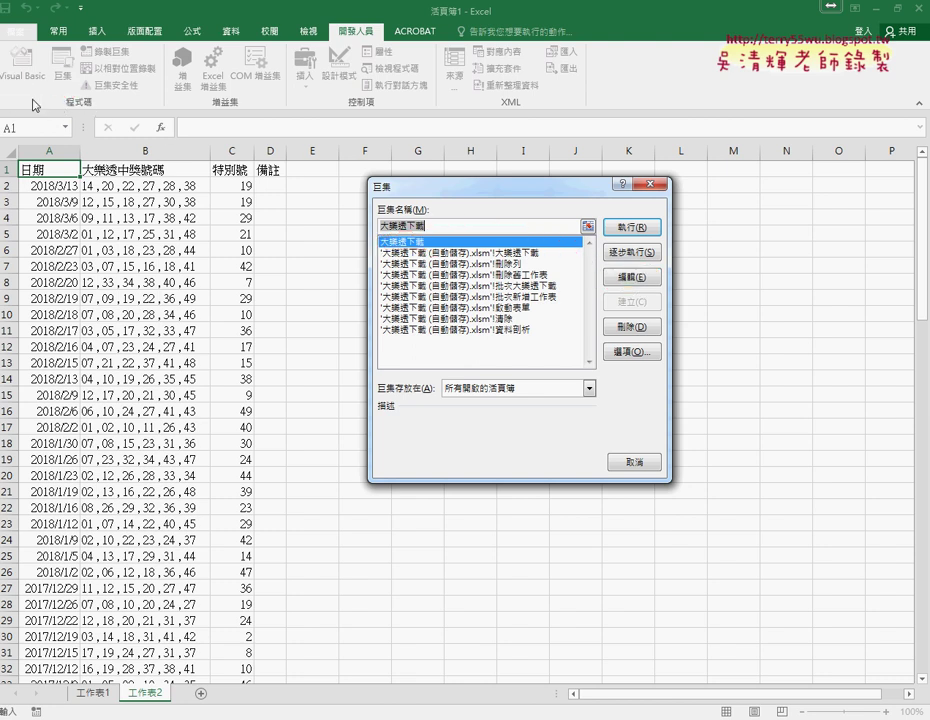
Step: Open 大樂透下載 in the VBA editor, arrange the window and select Module1 of 活頁簿1
left_click(625, 275)
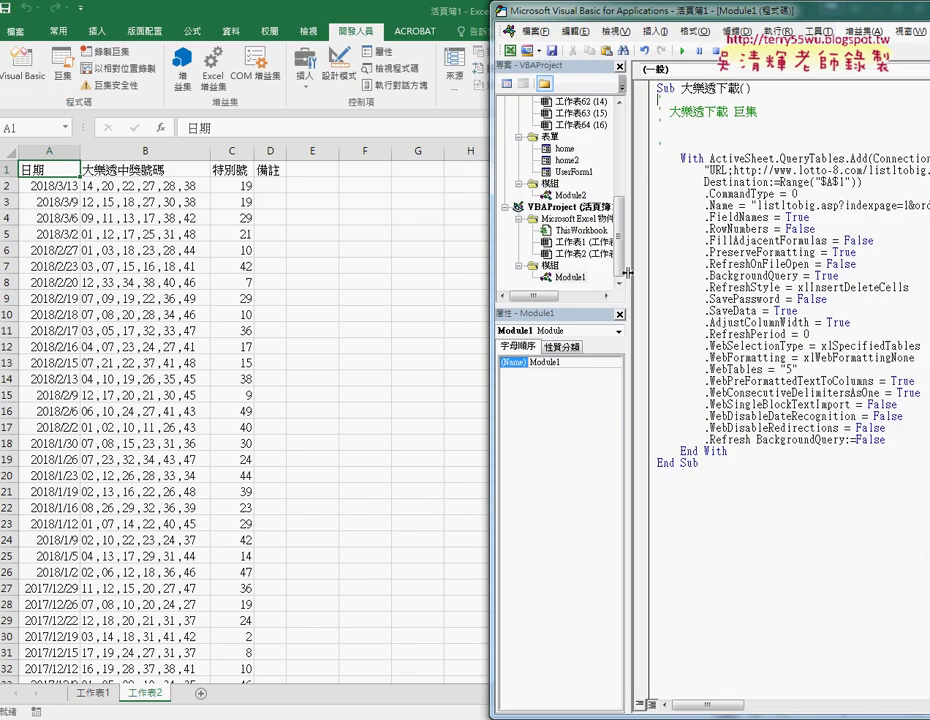
left_click_drag(492, 8, 331, 17)
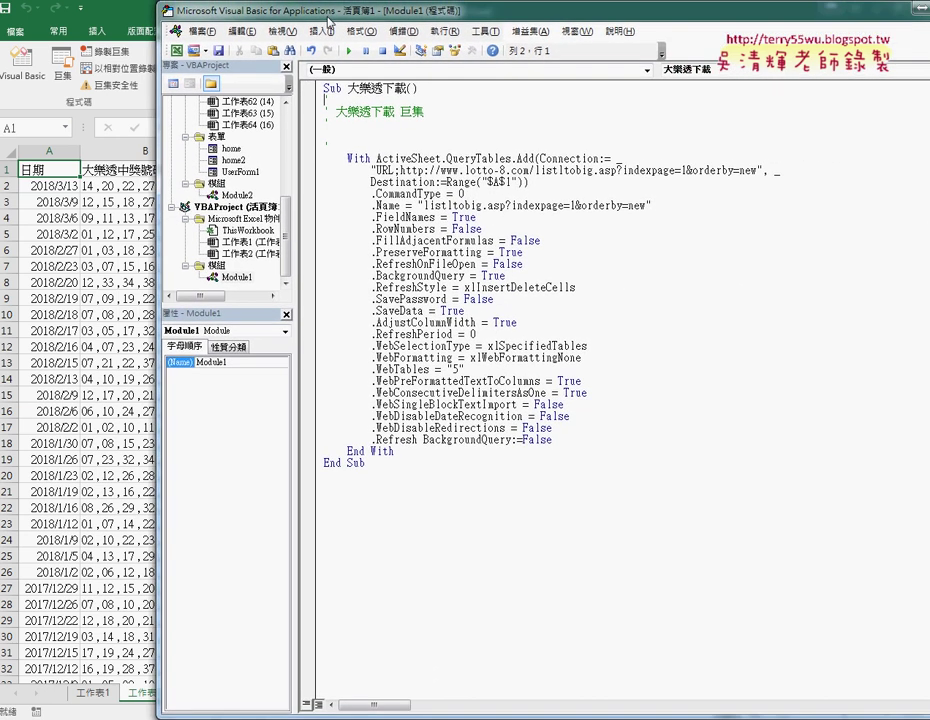
left_click_drag(371, 143, 372, 145)
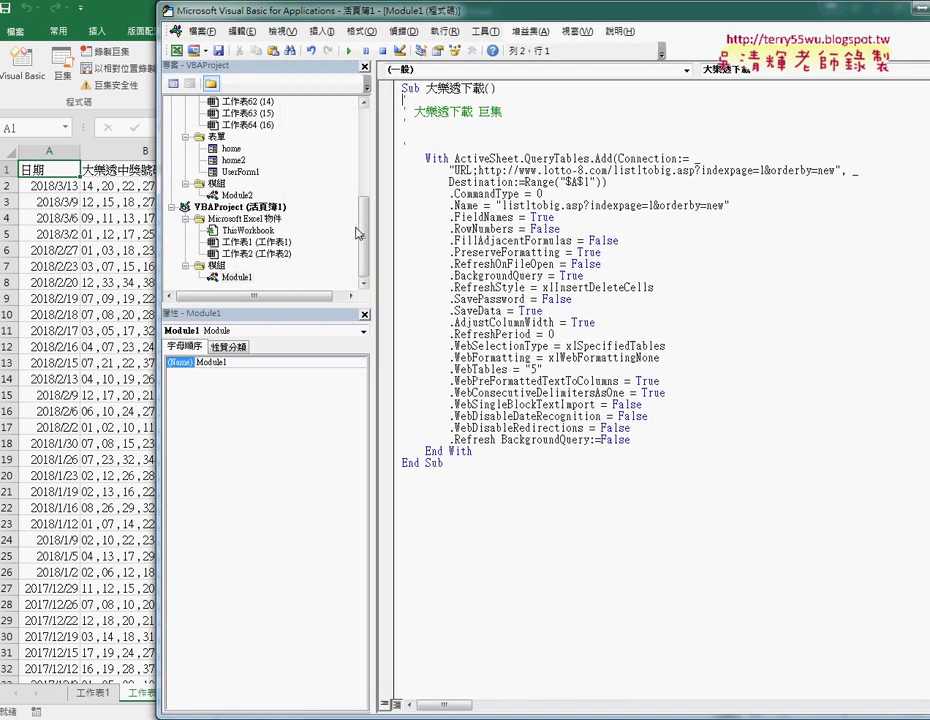
left_click_drag(367, 235, 367, 130)
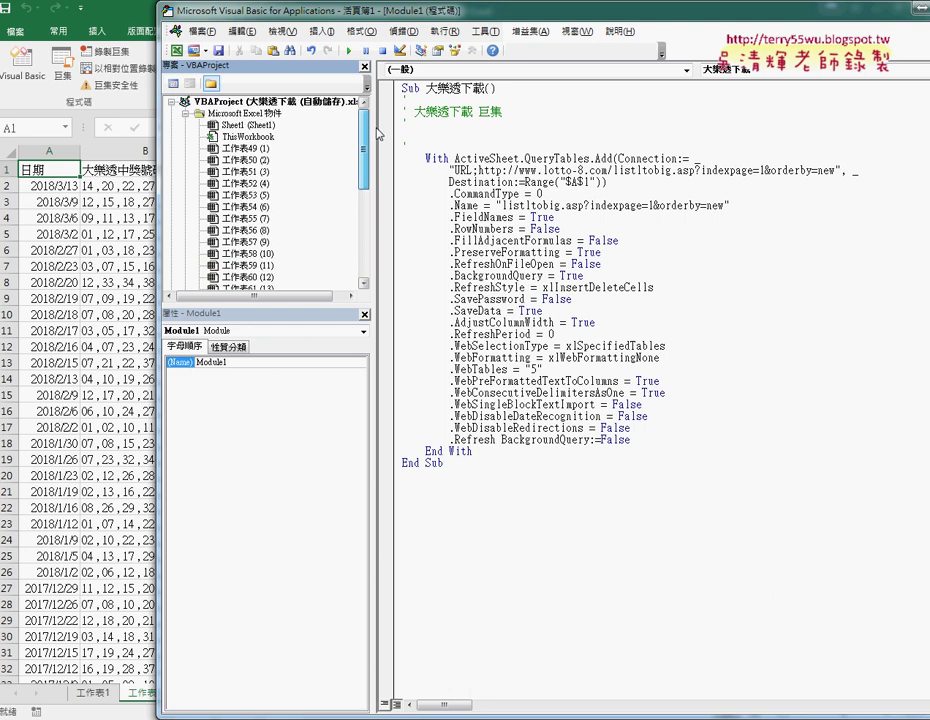
left_click(172, 104)
left_click(184, 102)
left_click(240, 185)
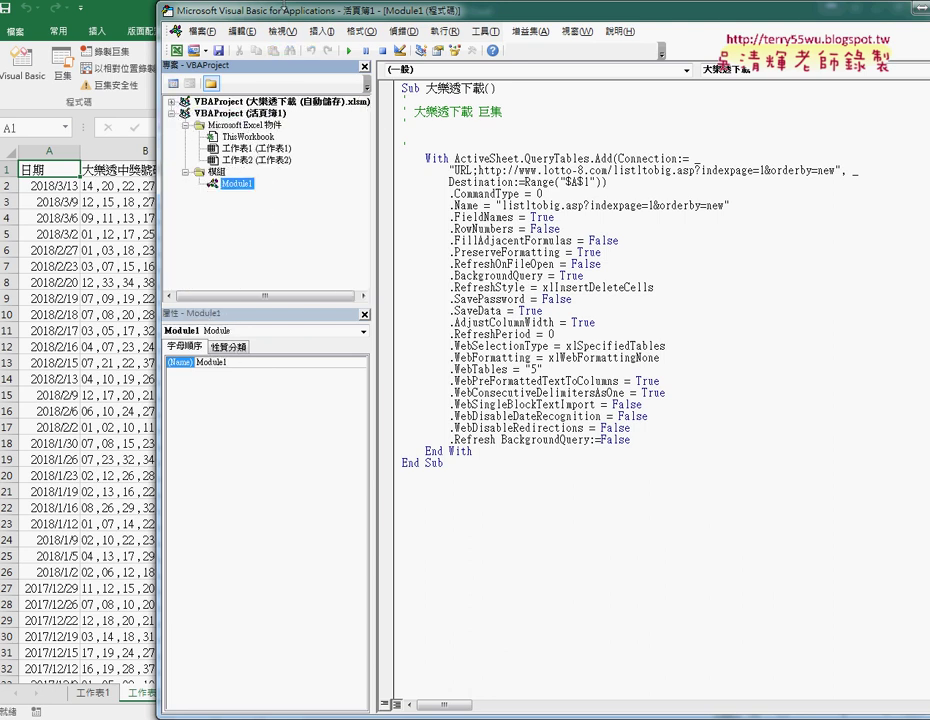
left_click_drag(283, 2, 283, 112)
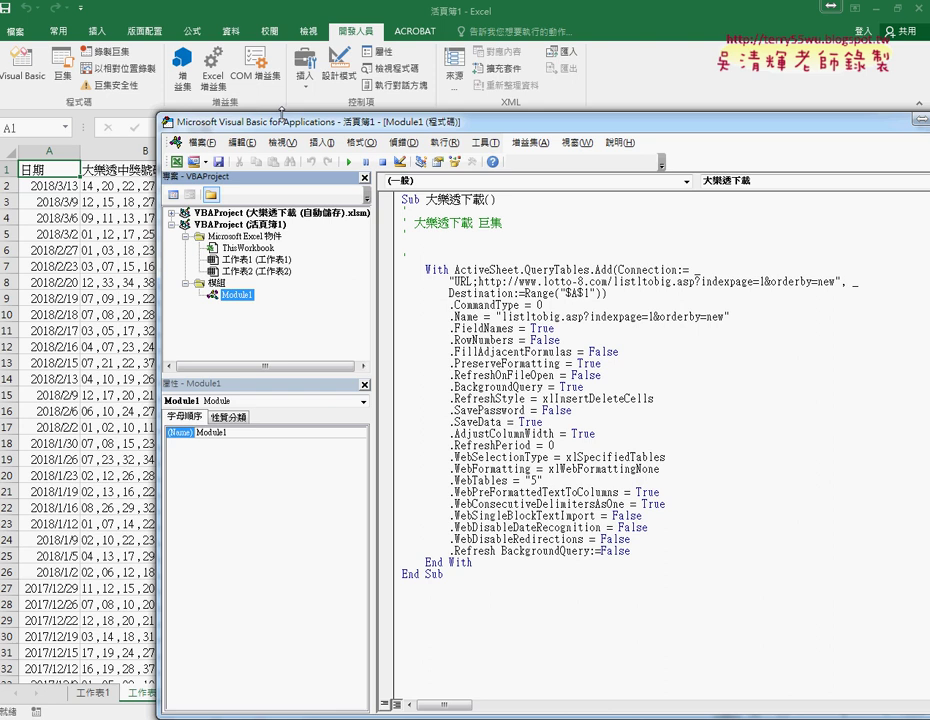
left_click_drag(98, 50, 92, 46)
left_click_drag(255, 287, 216, 291)
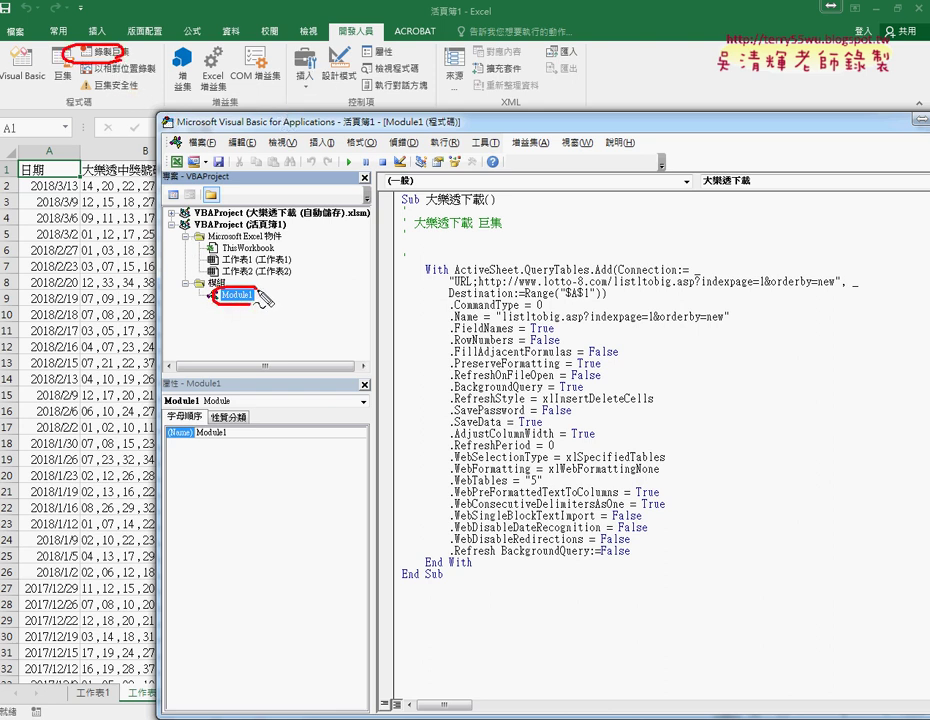
left_click_drag(72, 52, 207, 296)
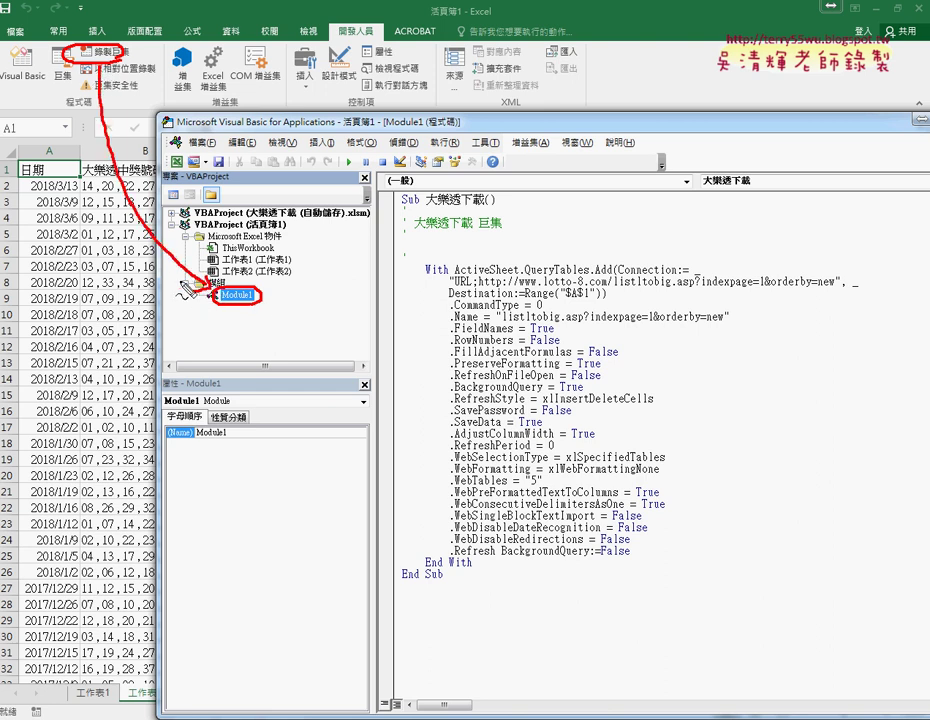
left_click_drag(424, 208, 490, 215)
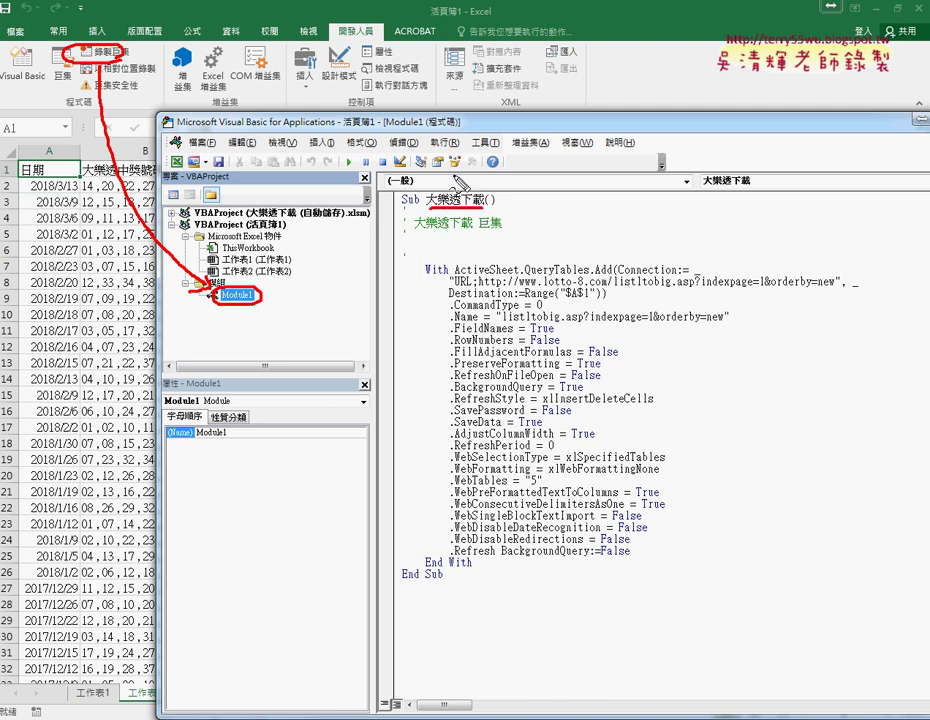
left_click_drag(250, 290, 470, 182)
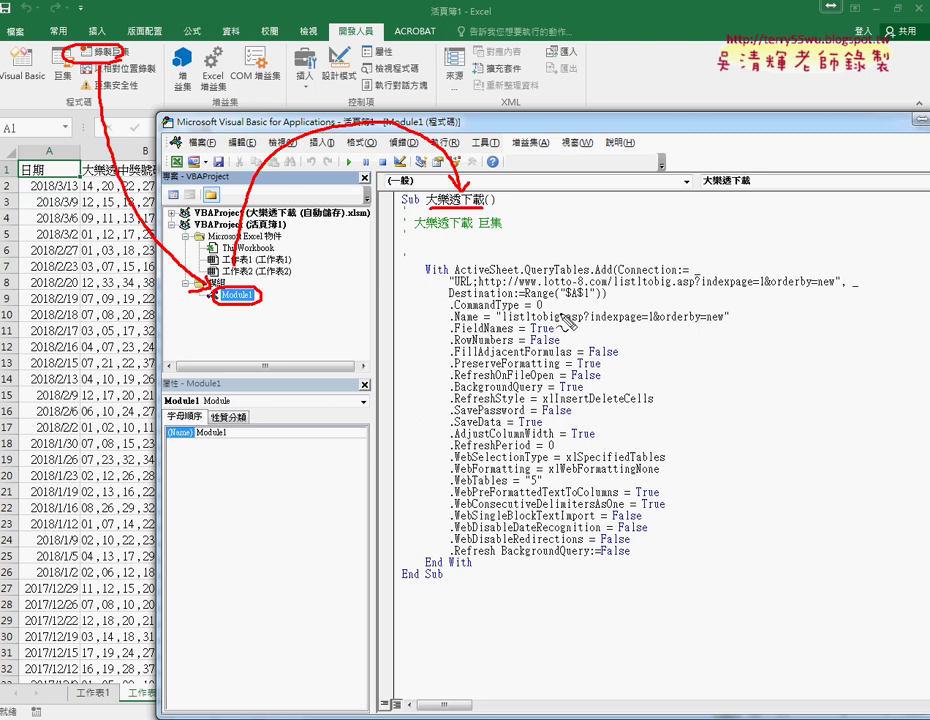
left_click_drag(757, 293, 768, 298)
mouse_move(632, 200)
left_mouse_down()
mouse_move(634, 228)
mouse_move(648, 213)
mouse_move(665, 229)
mouse_move(683, 222)
left_mouse_up()
left_click_drag(760, 272, 762, 302)
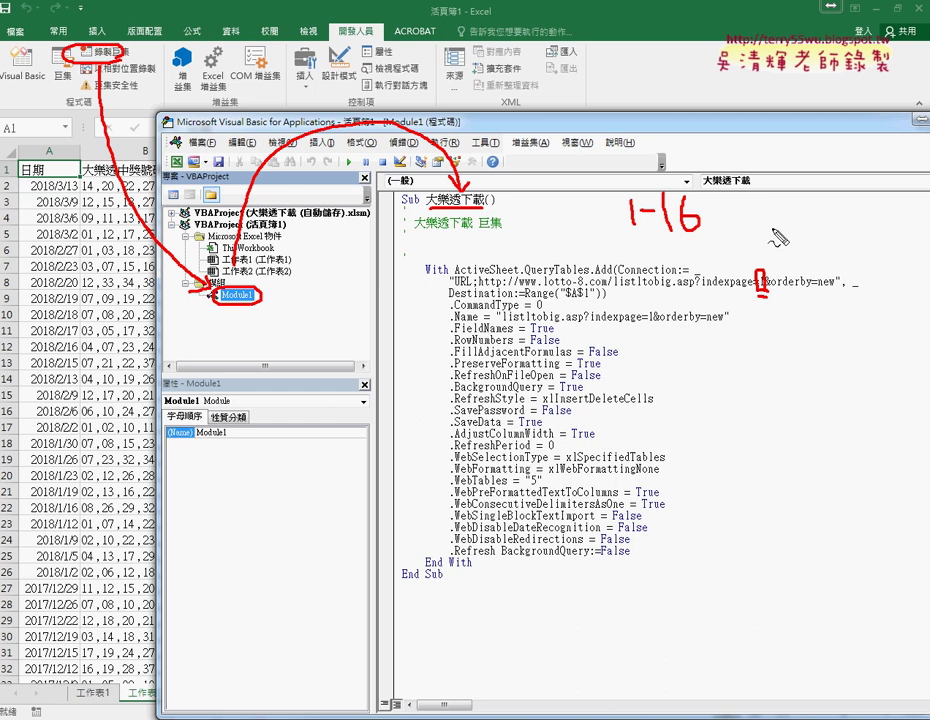
left_click_drag(452, 297, 470, 296)
left_click_drag(64, 184, 44, 181)
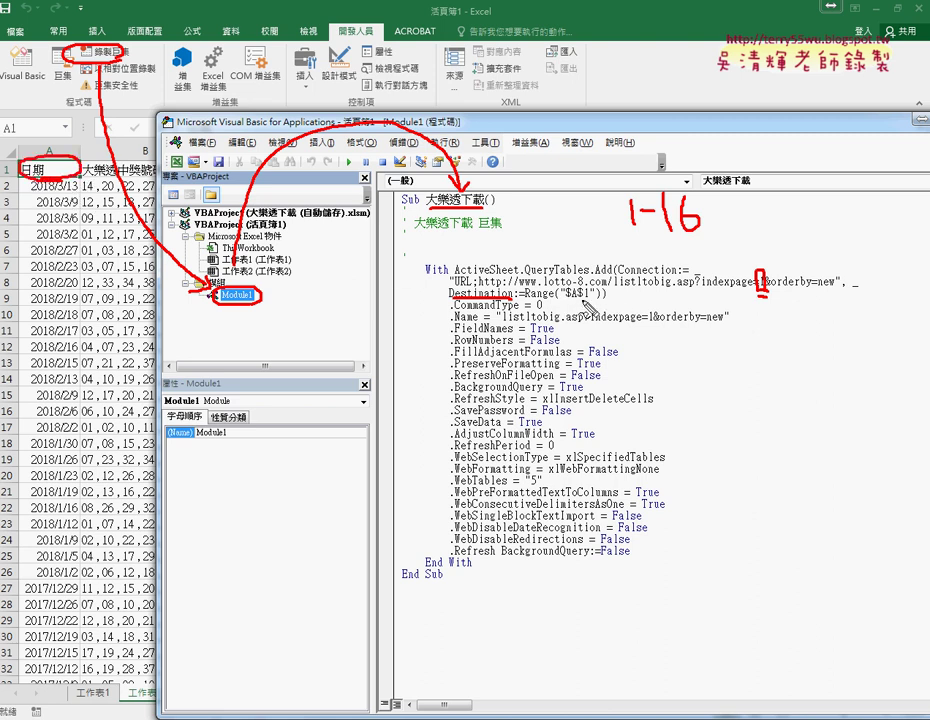
left_click_drag(581, 309, 596, 308)
left_click_drag(47, 182, 52, 305)
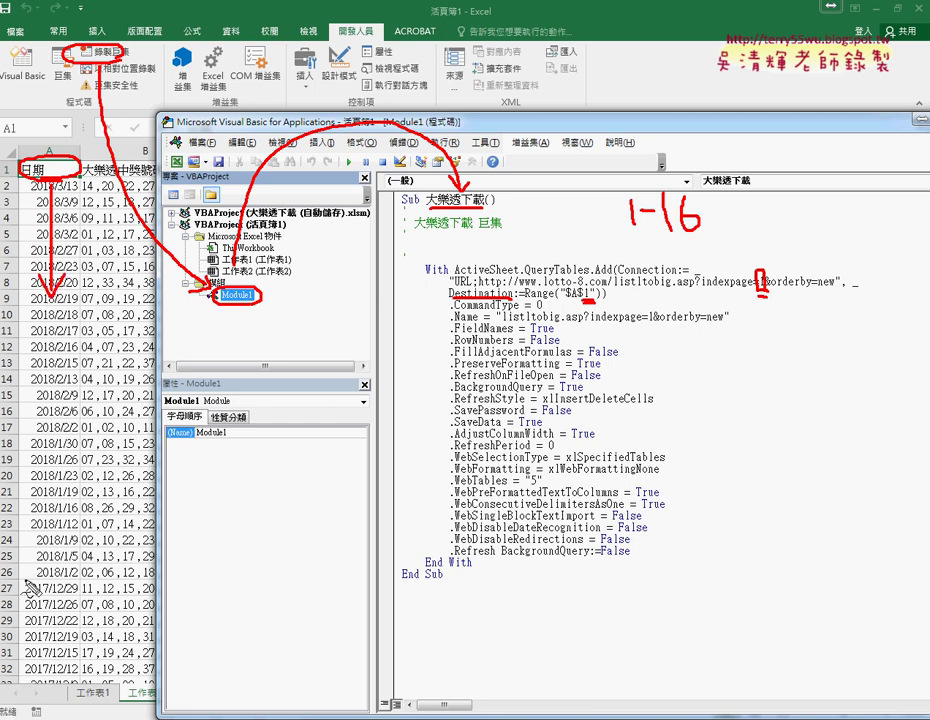
left_click_drag(60, 376, 95, 406)
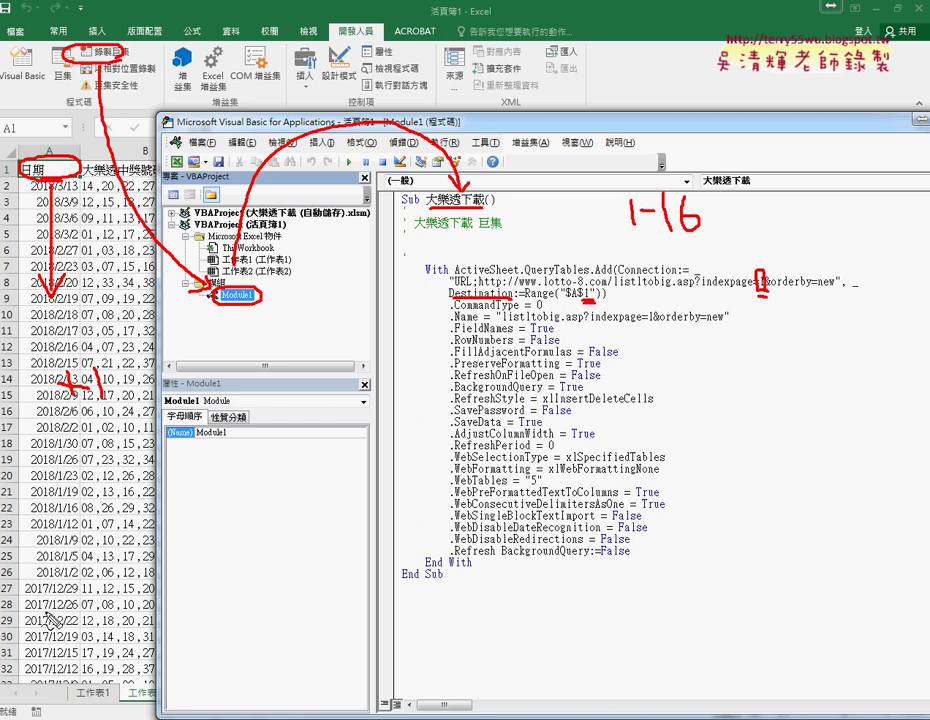
key("Escape")
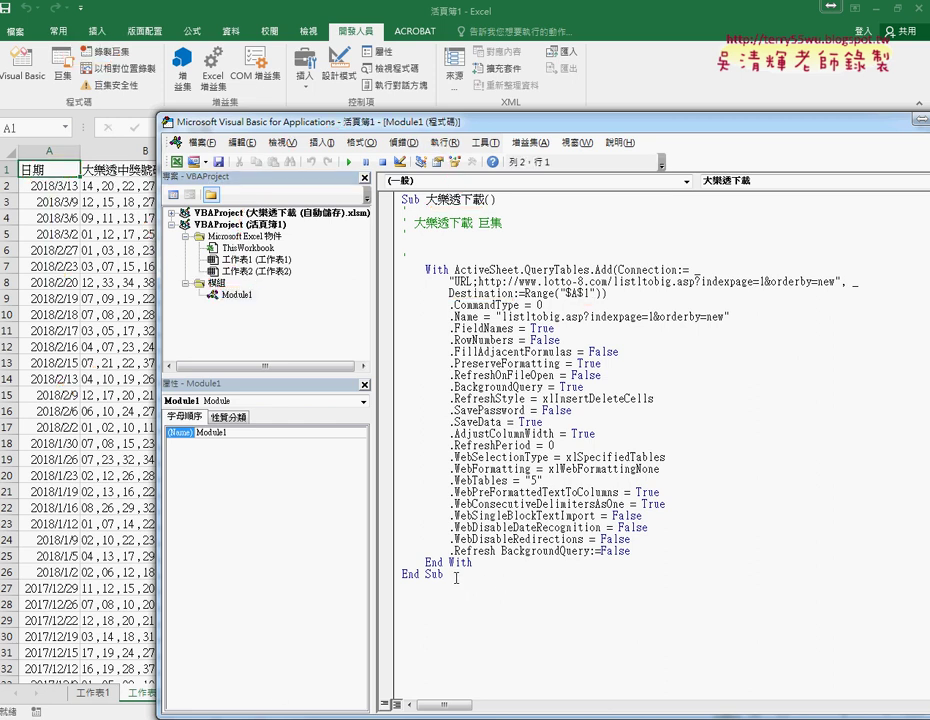
Step: Copy the whole 大樂透下載 macro and paste a second copy below its End Sub
left_click_drag(444, 575, 401, 199)
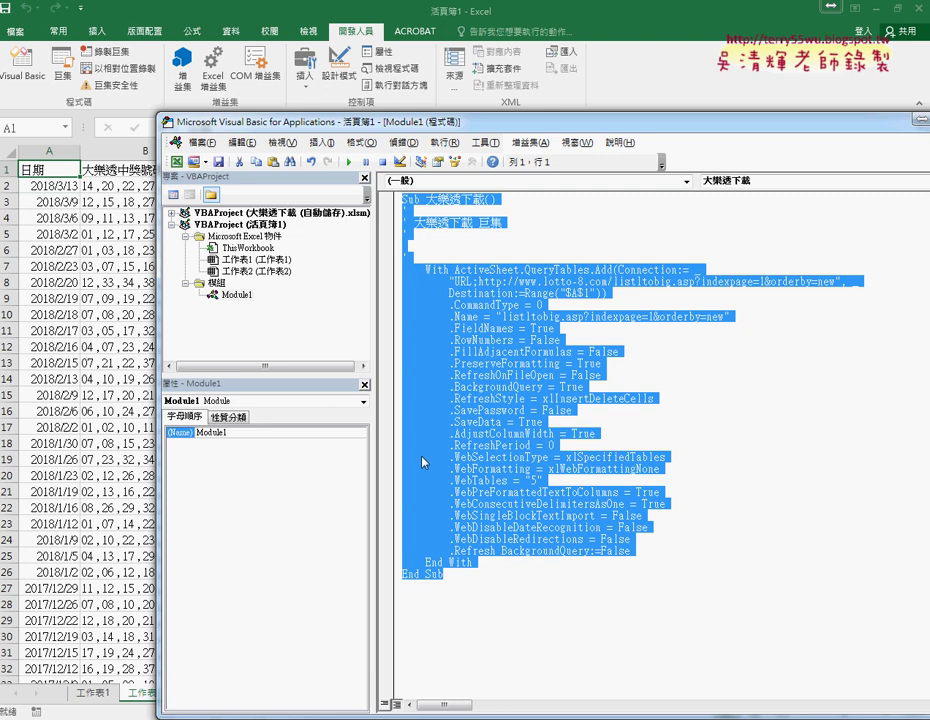
right_click(462, 472)
left_click(496, 497)
left_click(432, 598)
right_click(430, 350)
left_click(478, 392)
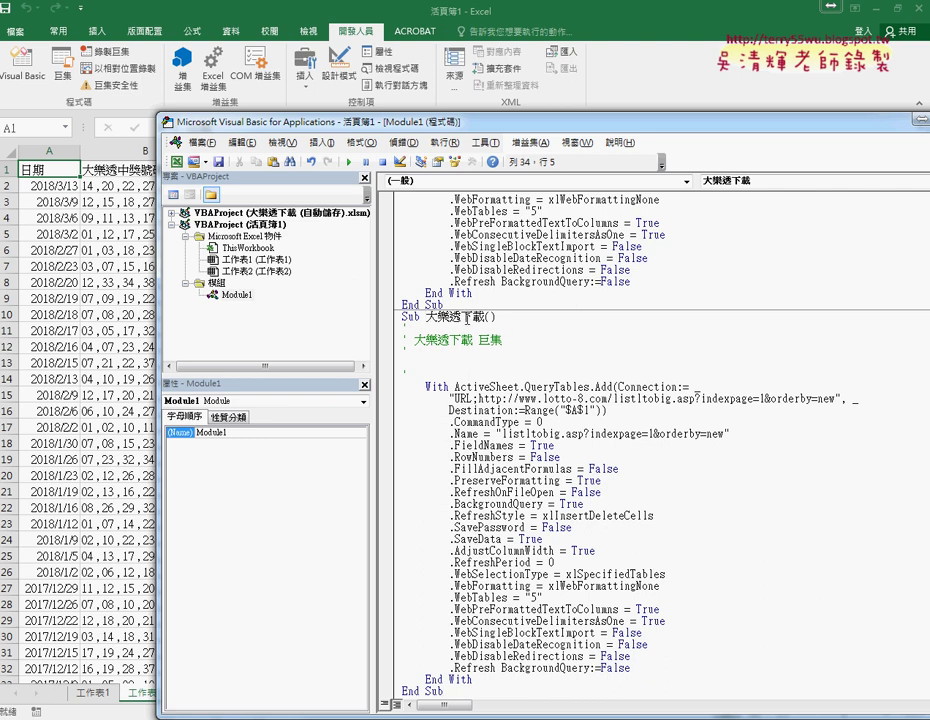
Step: Rename the copy to 批次大樂透下載 and select its comment lines
type("p")
key("BackSpace")
type("ㄡ")
type("批")
type("次")
type("大樂")
key("Left")
key("Left")
key("shift+Left")
key("shift+Left")
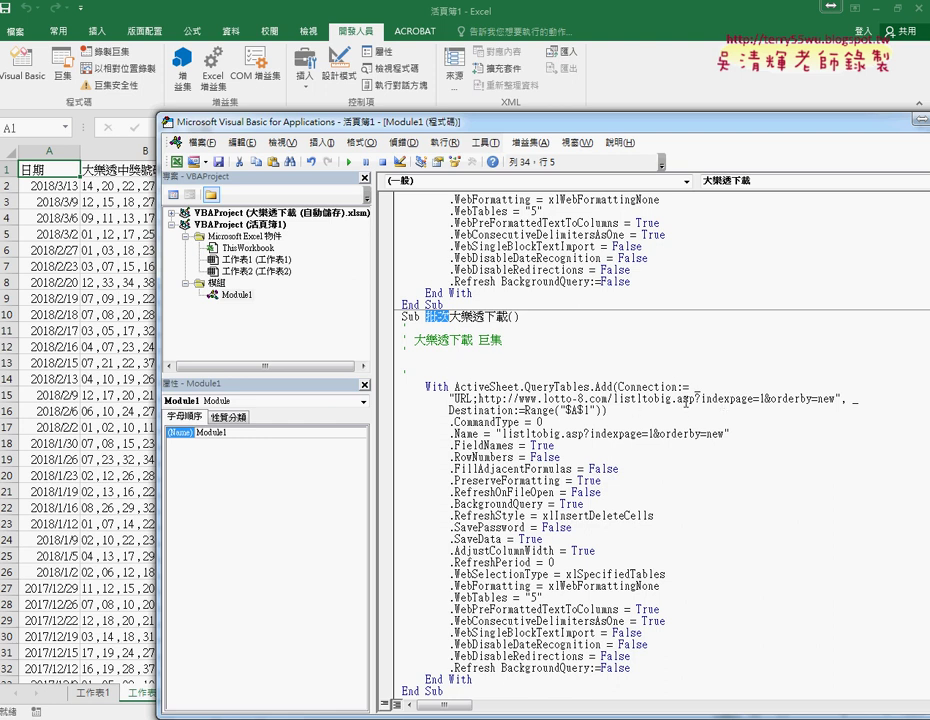
double_click(762, 398)
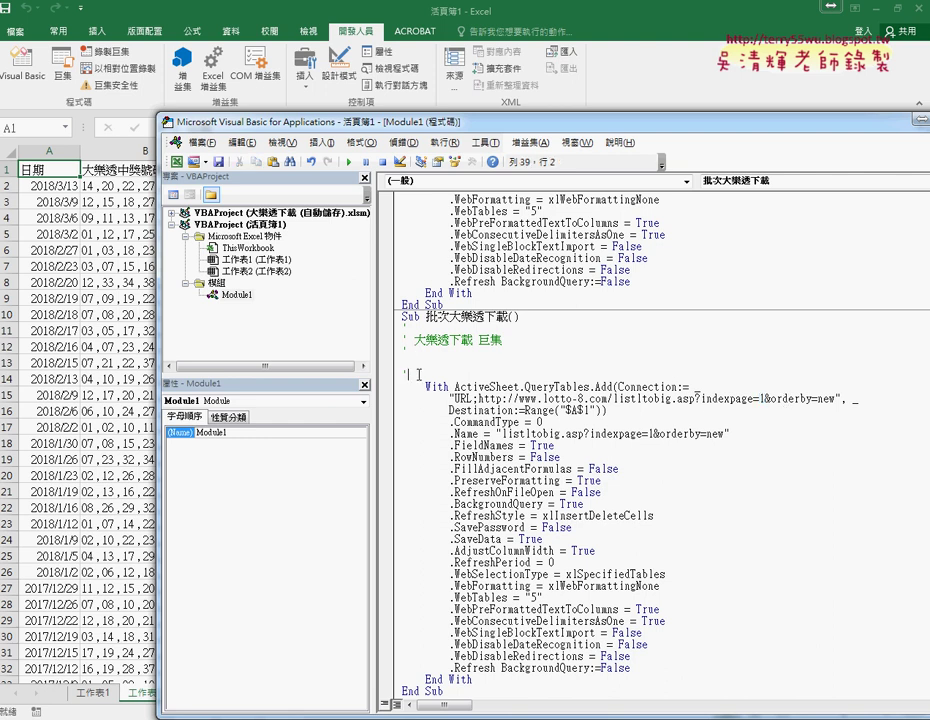
left_click_drag(406, 374, 396, 329)
Step: Delete the comment lines and add For i = 1 To 16 and Next lines
key("Delete")
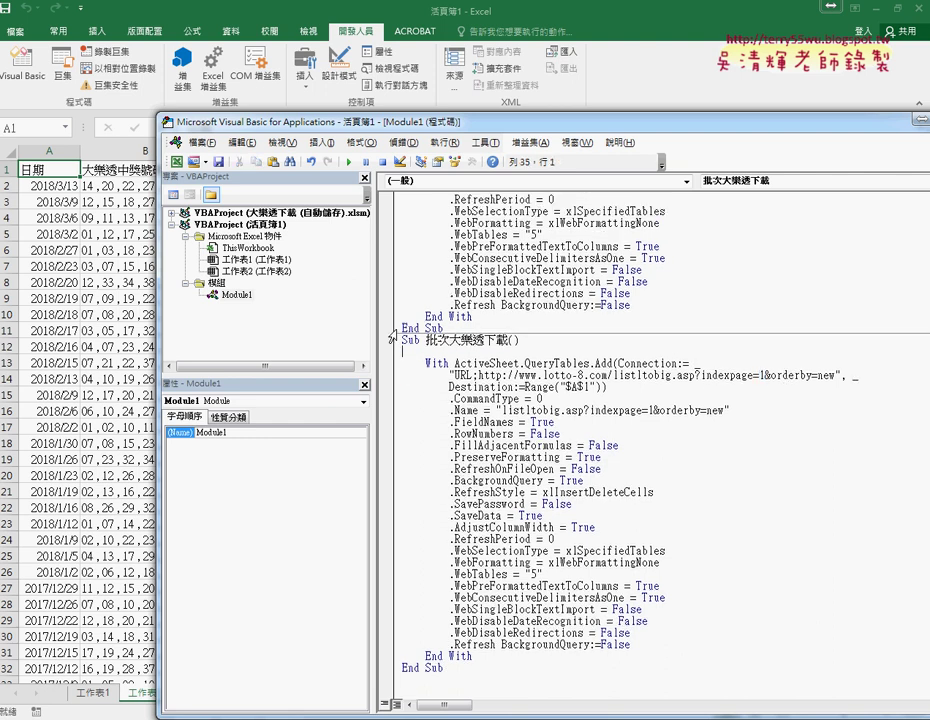
key("Tab")
key("Return")
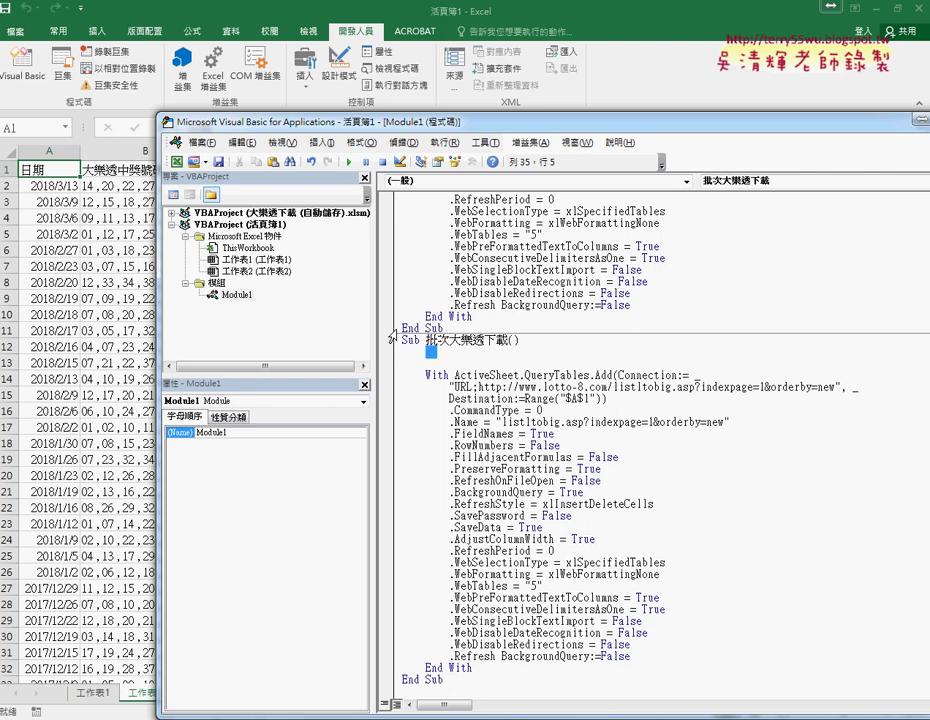
type("for ")
type("i=1 ")
type("to 16")
key("Return")
key("Return")
type("next")
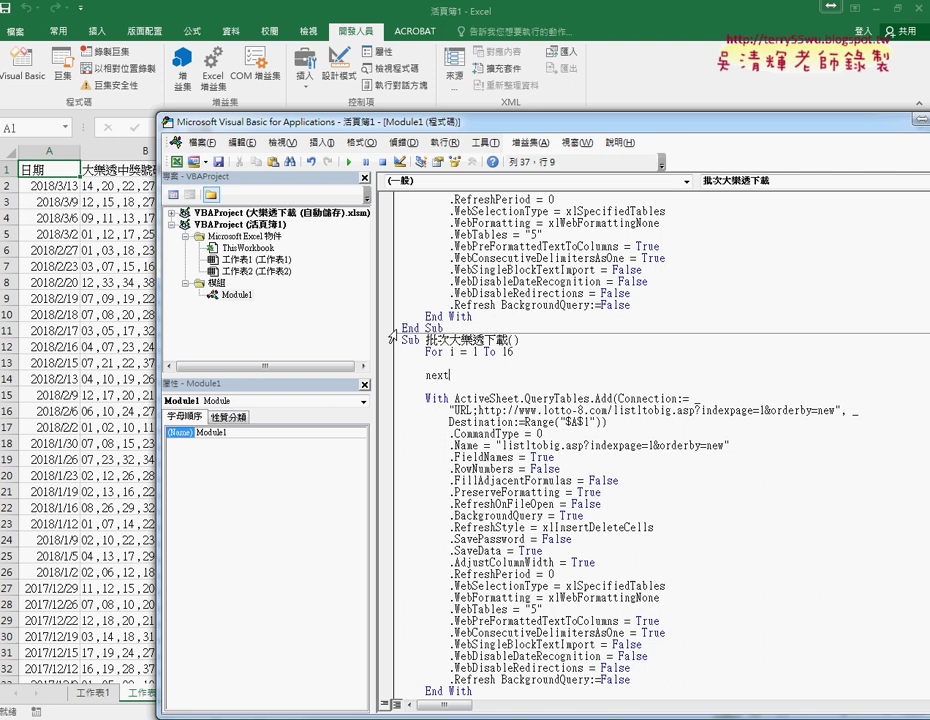
left_click(589, 481)
Step: Move Next after End With and indent the With block inside the loop
mouse_move(472, 691)
left_mouse_down()
mouse_move(445, 691)
mouse_move(386, 397)
mouse_move(403, 363)
left_mouse_up()
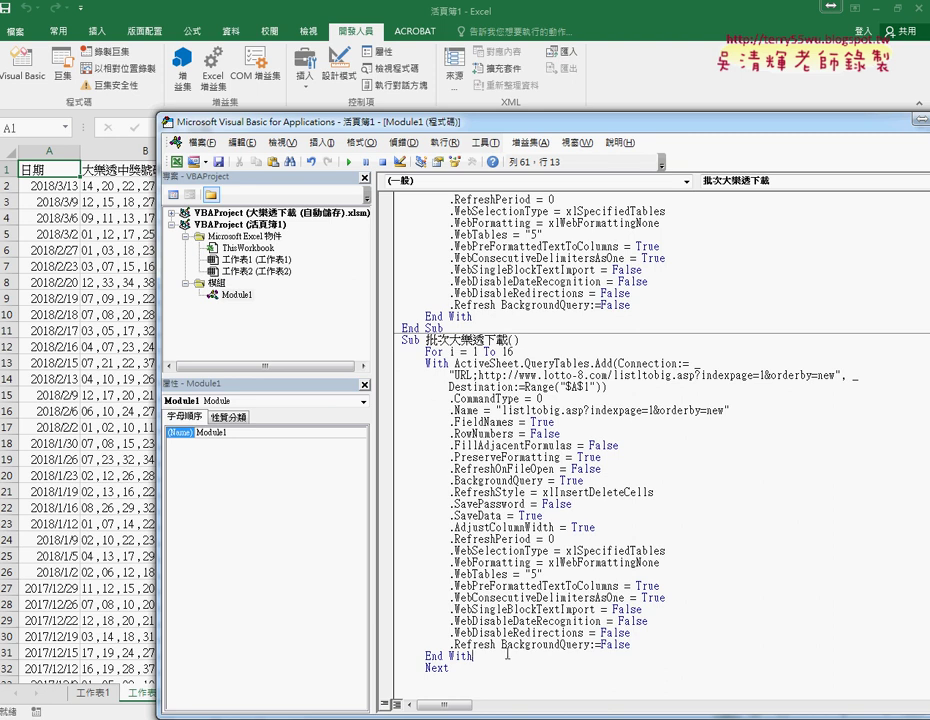
mouse_move(472, 656)
left_mouse_down()
mouse_move(424, 633)
mouse_move(402, 363)
left_mouse_up()
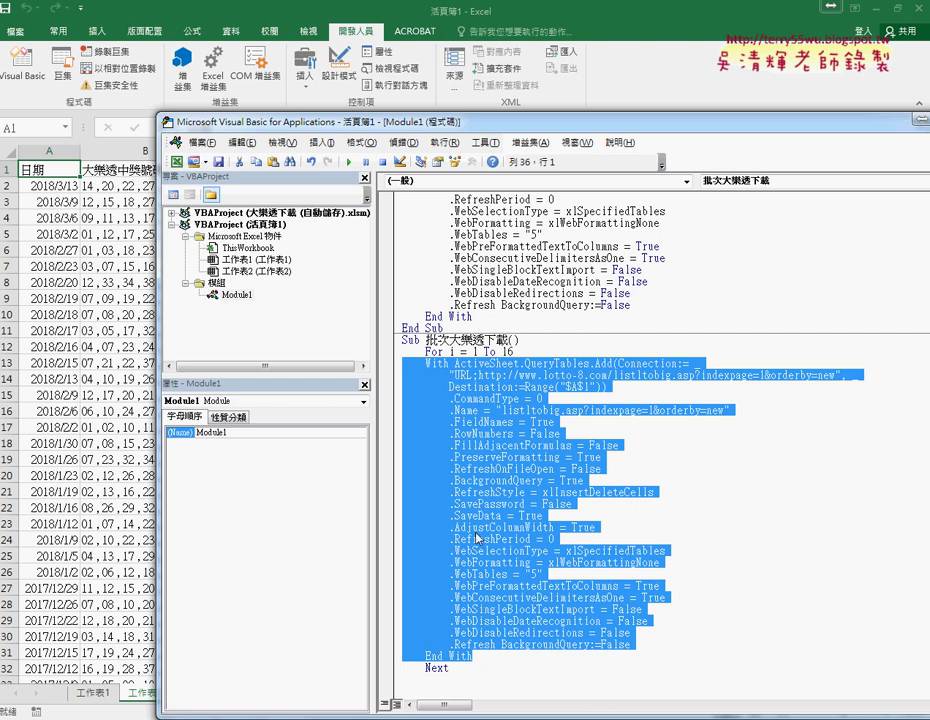
key("Tab")
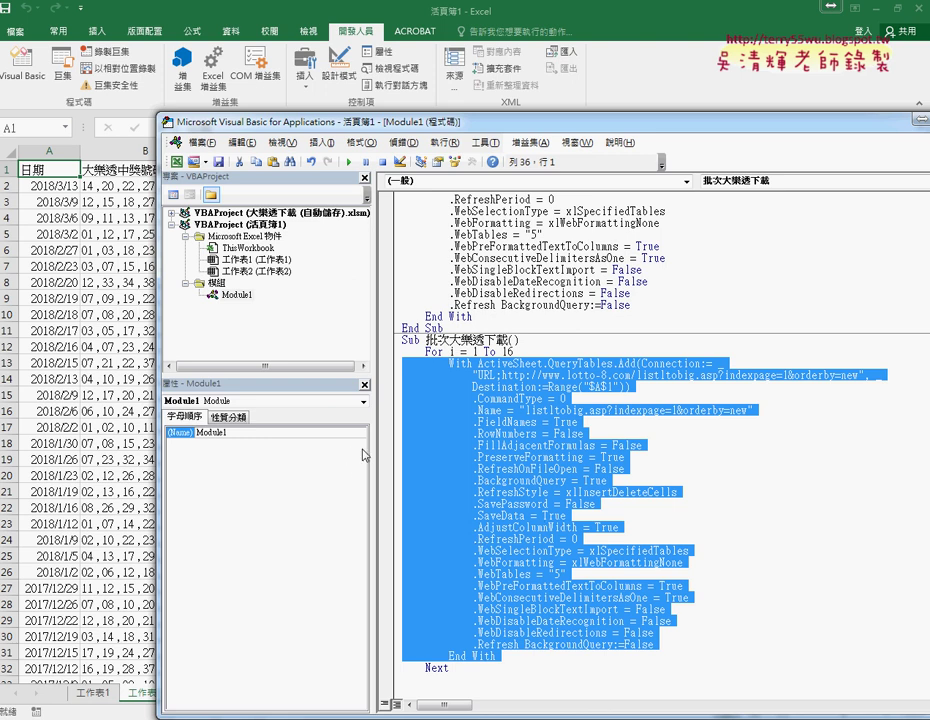
left_click(441, 668)
left_click(455, 363)
left_click(459, 656)
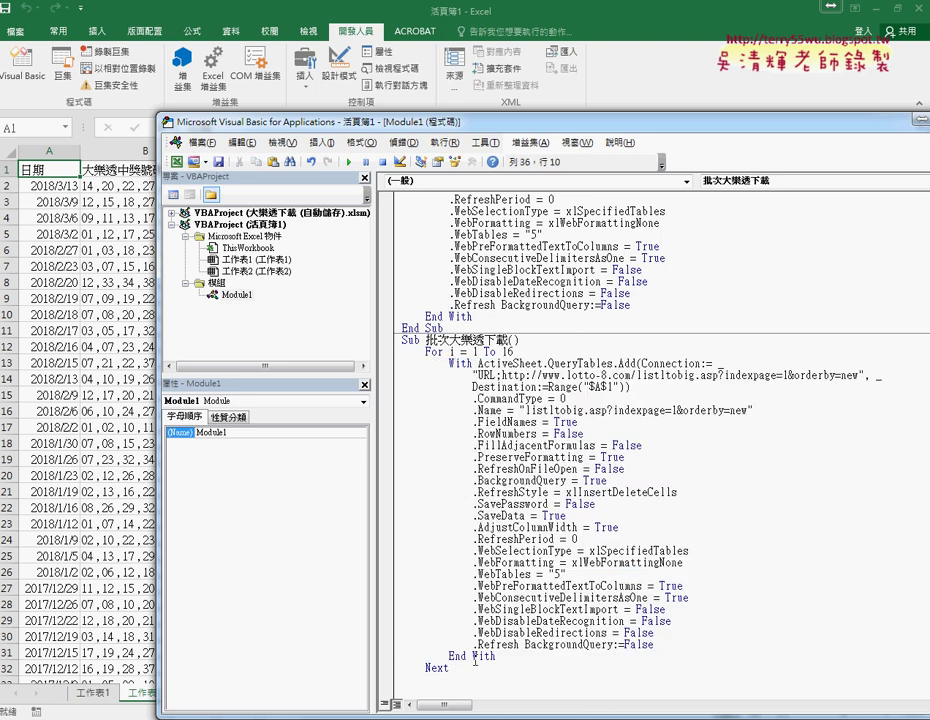
Step: Replace the fixed page 1 after indexpage= with " & i & " in the query URL
double_click(786, 375)
type("\"")
key("Left")
type("&i")
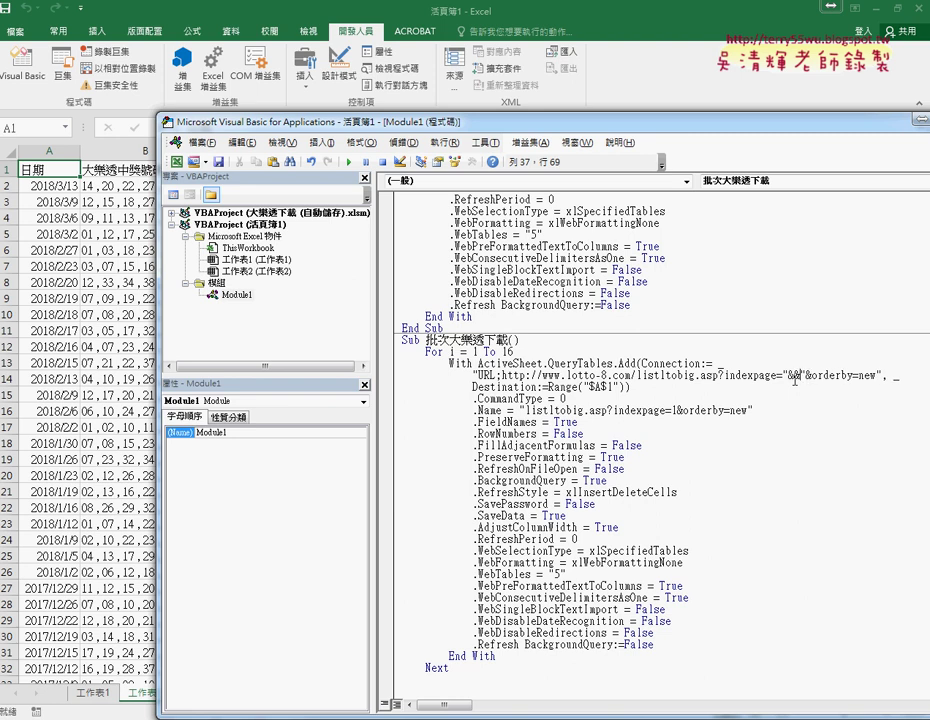
key("BackSpace")
type("i")
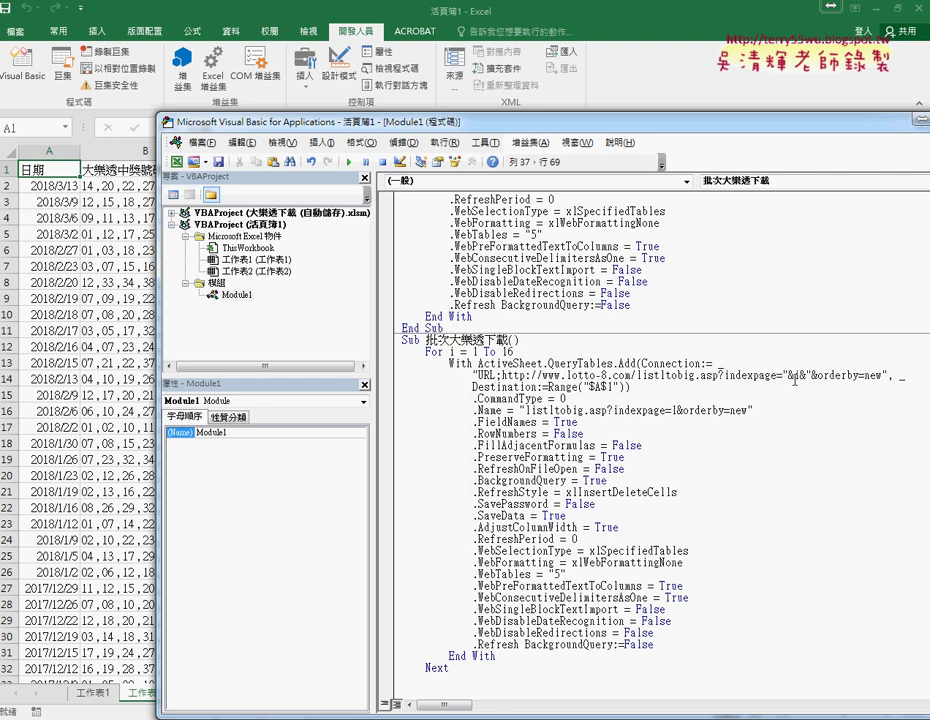
key("Left")
key("Left")
type("& i &")
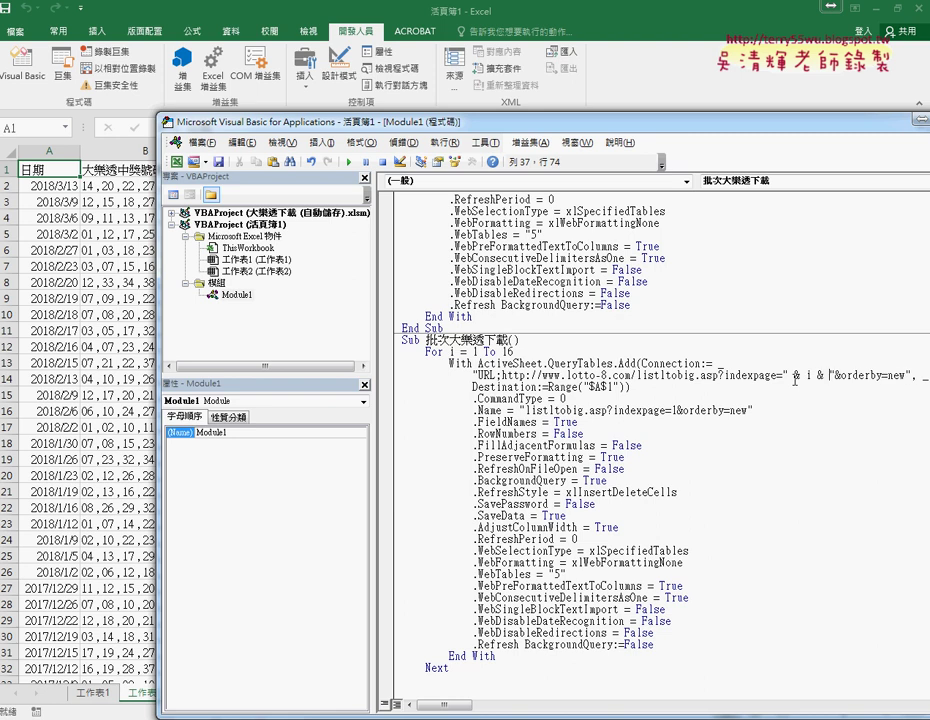
left_click_drag(782, 377, 834, 382)
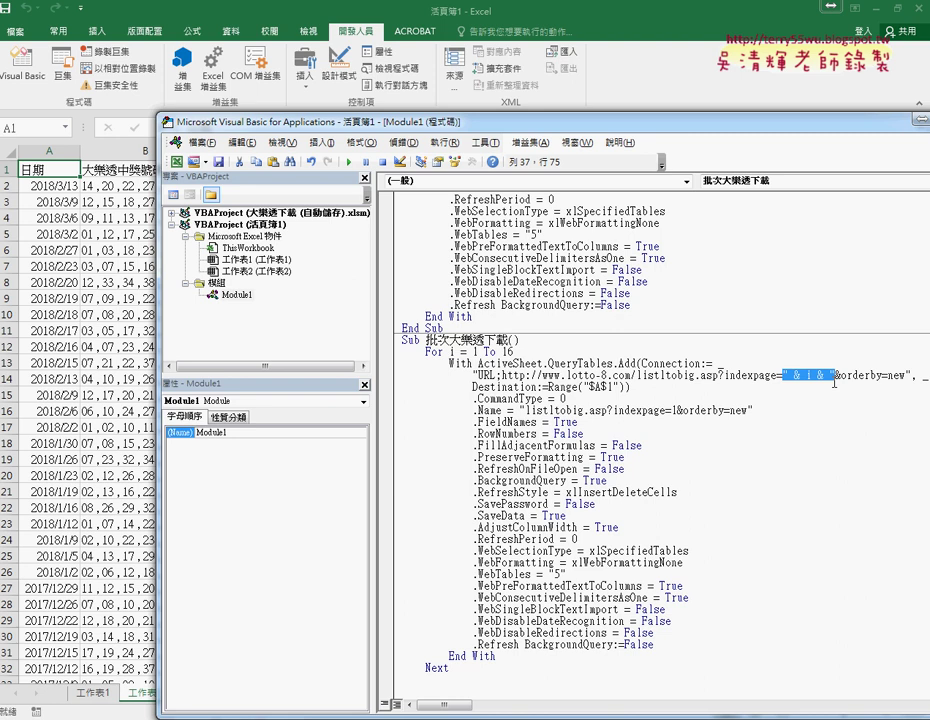
Step: Insert a blank line below the For i = 1 To 16 line
double_click(614, 387)
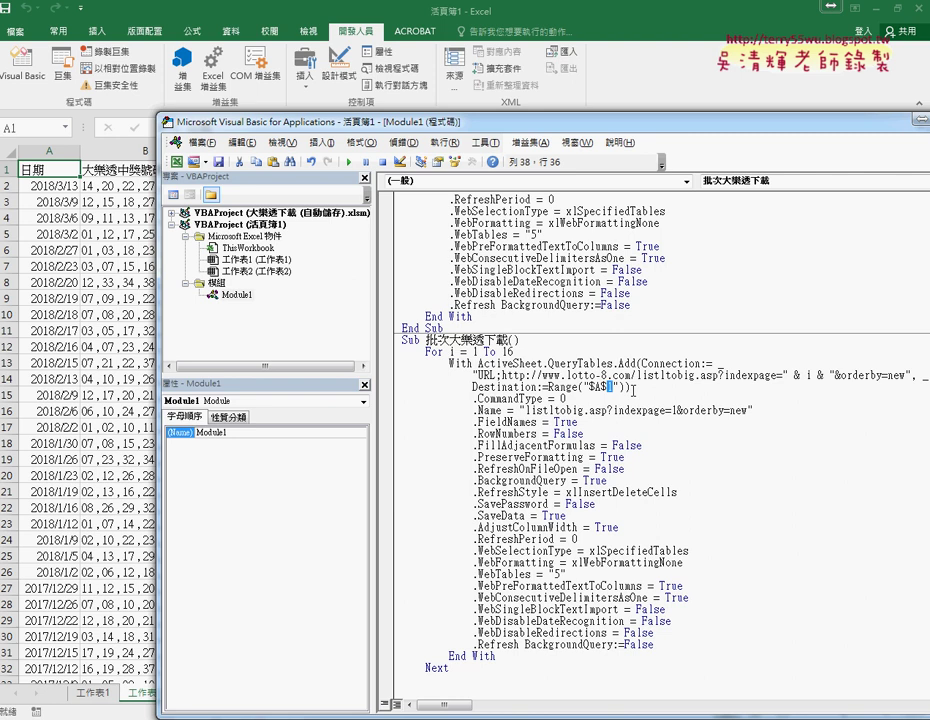
left_click(424, 352)
left_click(528, 350)
key("Return")
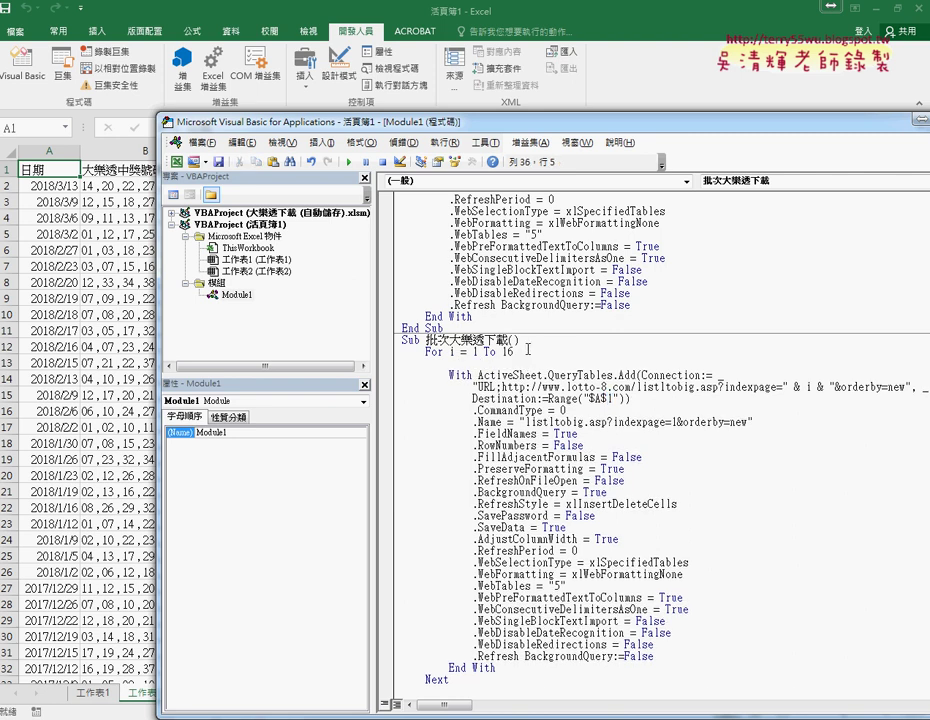
Step: Add a new empty sheet 工作表3 and begin an indented If line inside the loop
key("Return")
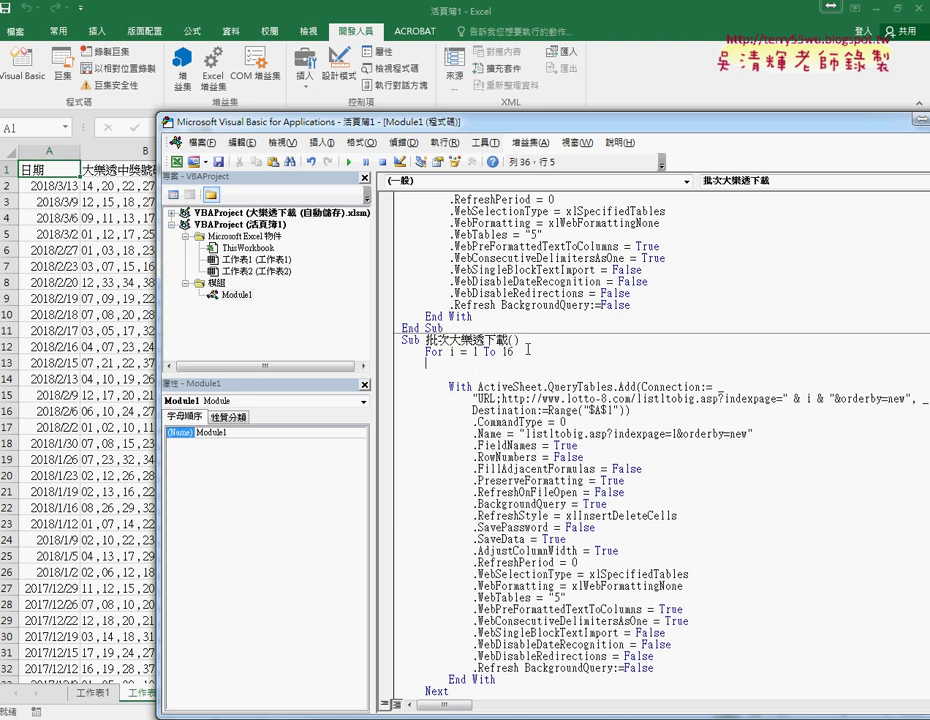
key("Tab")
type("i")
type("f")
left_click(114, 687)
left_click(201, 696)
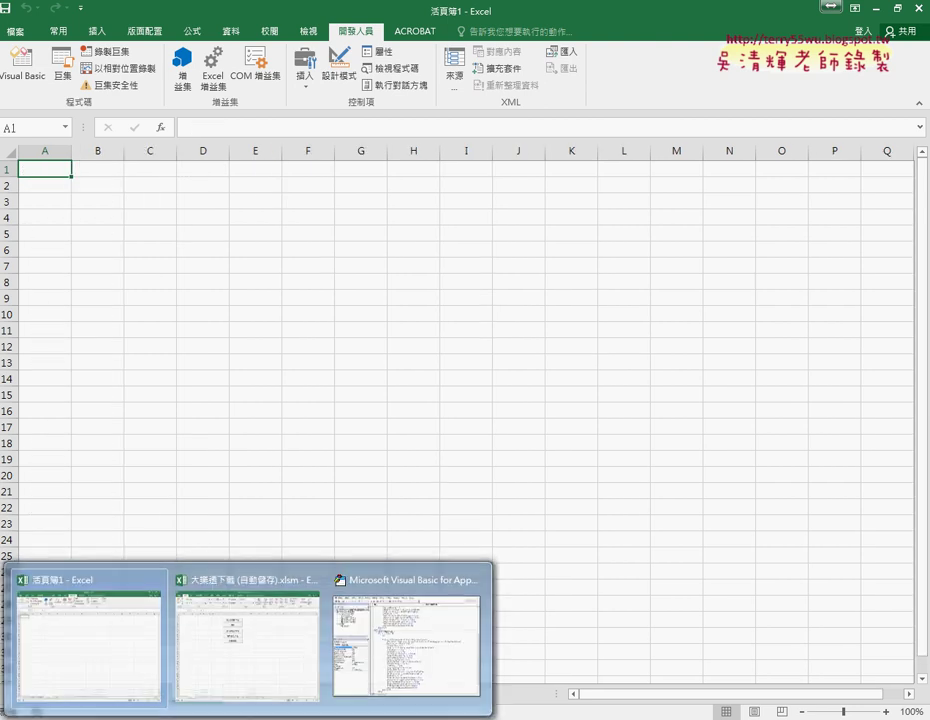
left_click(384, 650)
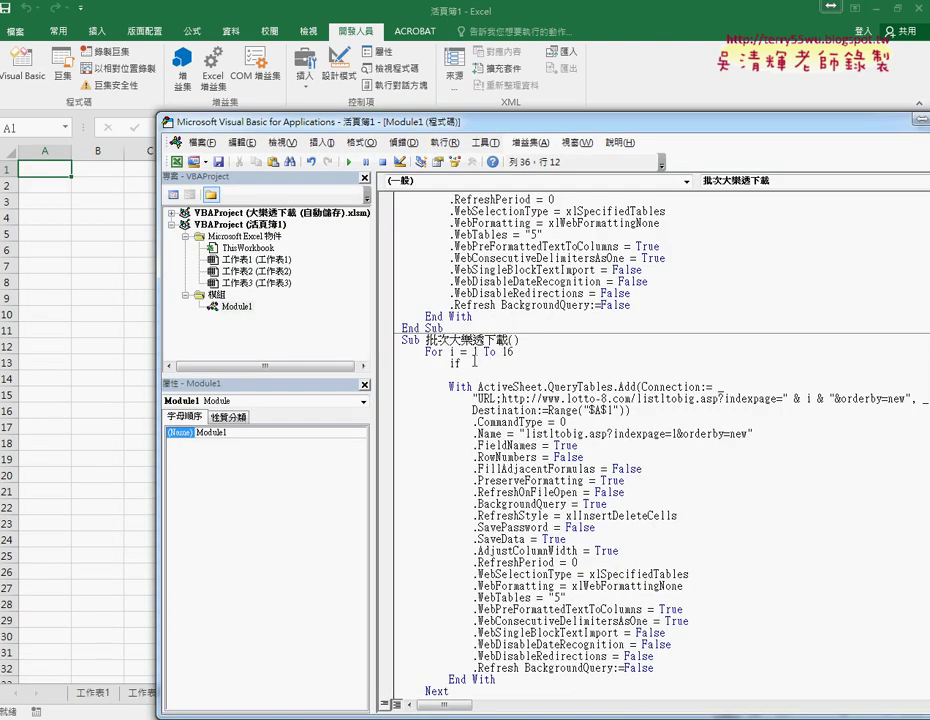
left_click(612, 416)
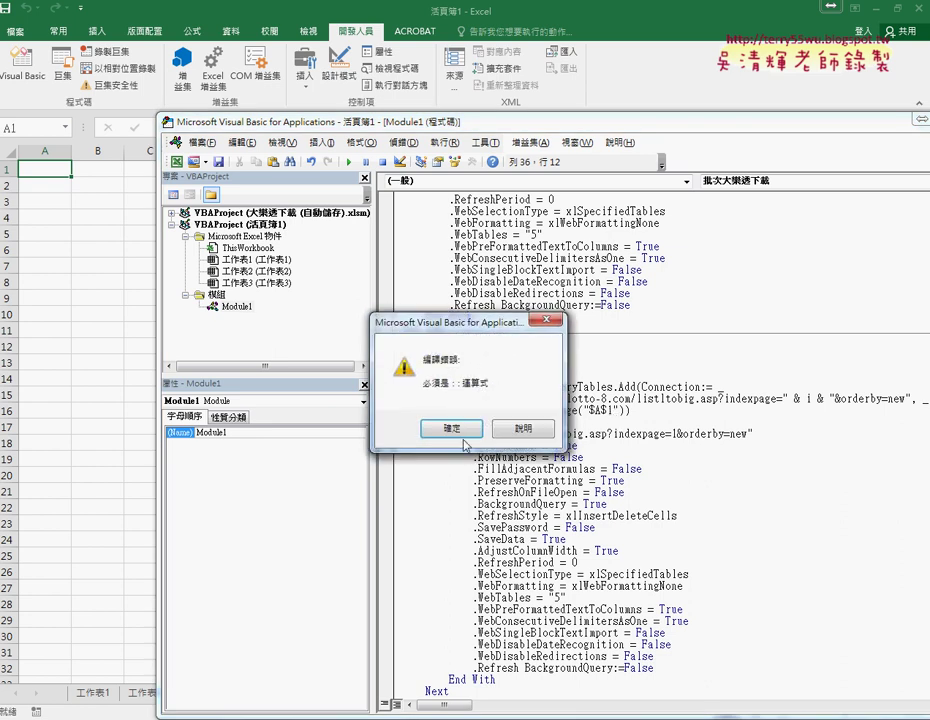
left_click(453, 426)
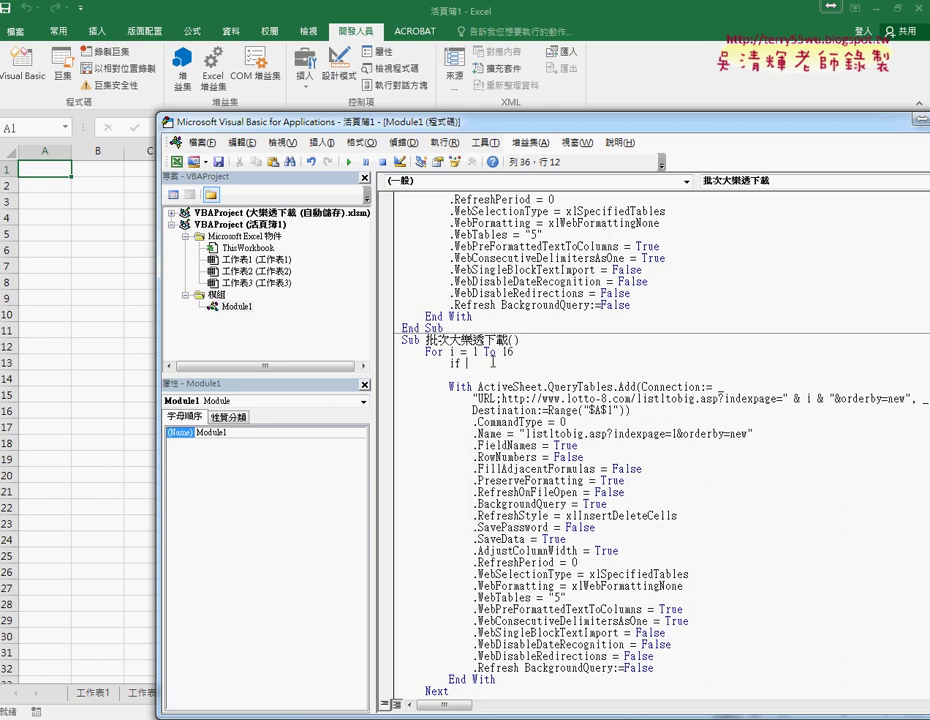
Step: Write the If Range("A1") = "" Then … Else … End If block
type("range(\"")
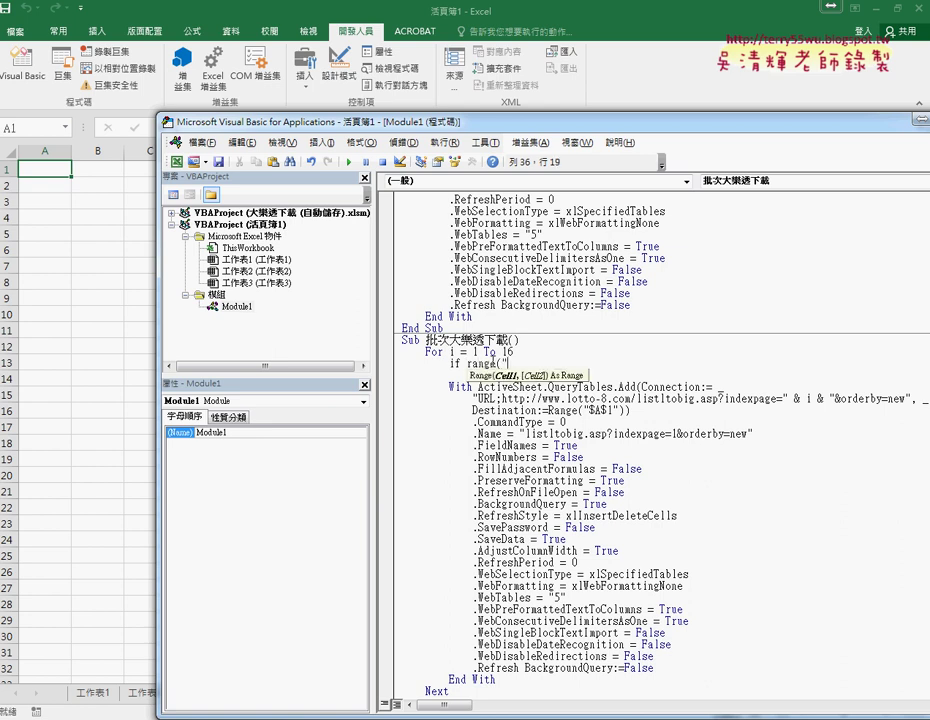
type("A1\"")
type(")=\"\"")
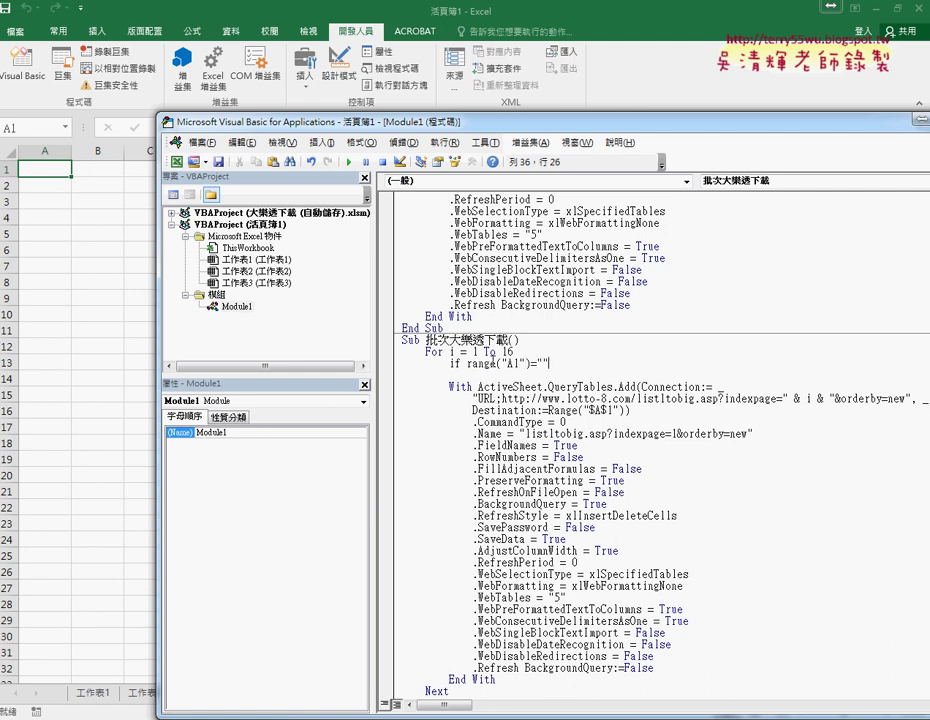
type(" then")
key("Return")
key("Return")
type("else")
key("Return")
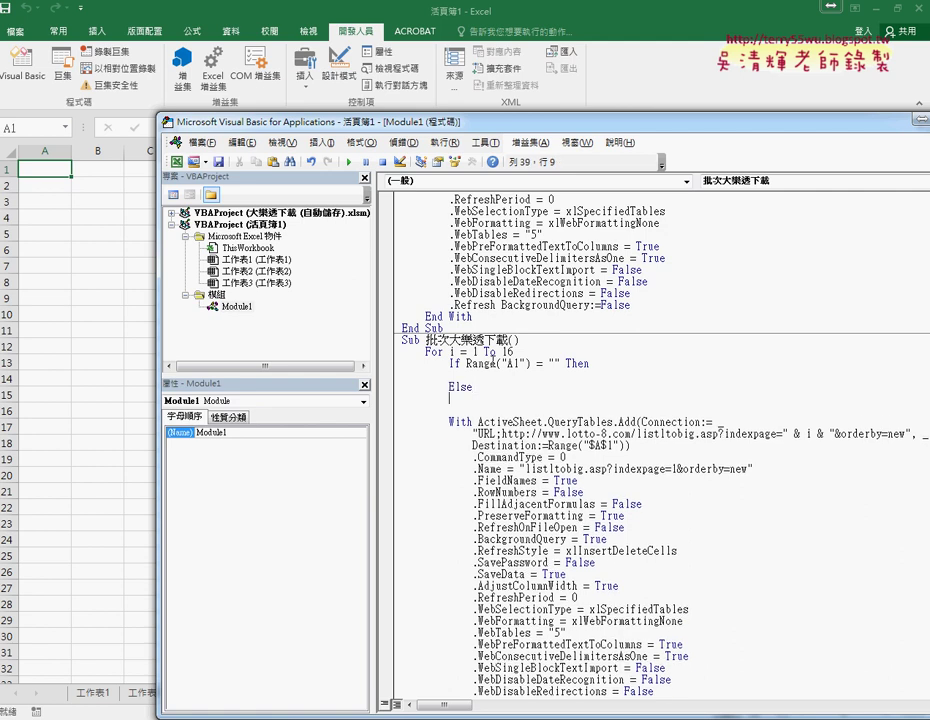
key("Return")
type("end if")
Step: Set r = 1 under If and start r = Range("A1").End(xlDown).Row + 1 under Else
key("Up")
key("Up")
key("Up")
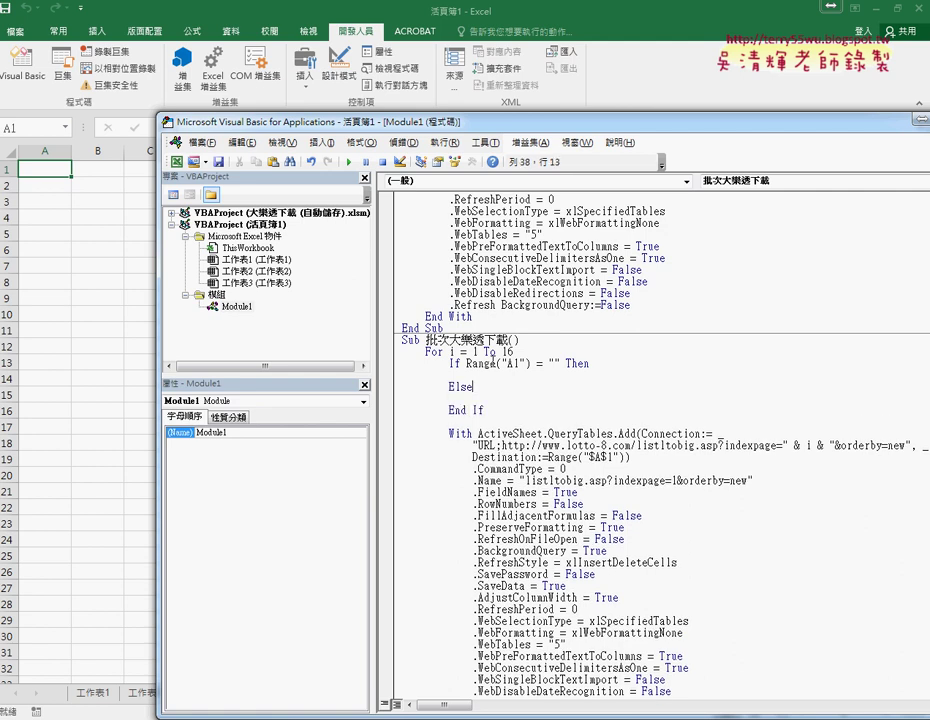
key("Tab")
type("r")
type("=1")
left_click(537, 400)
key("Tab")
type("r=")
type("range(\"A1\").End ")
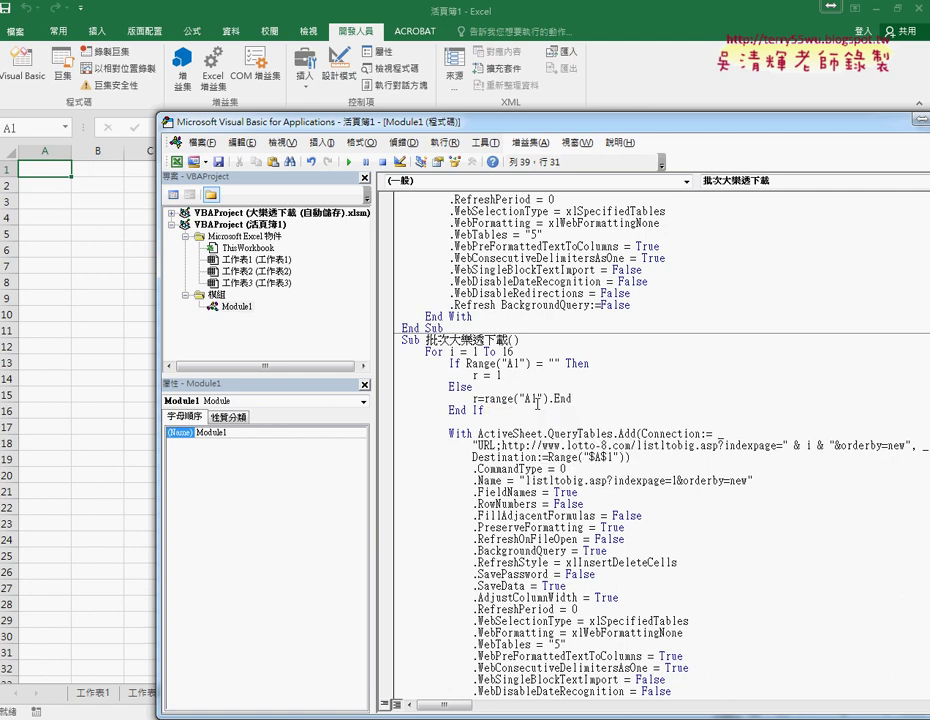
type("(xlDown")
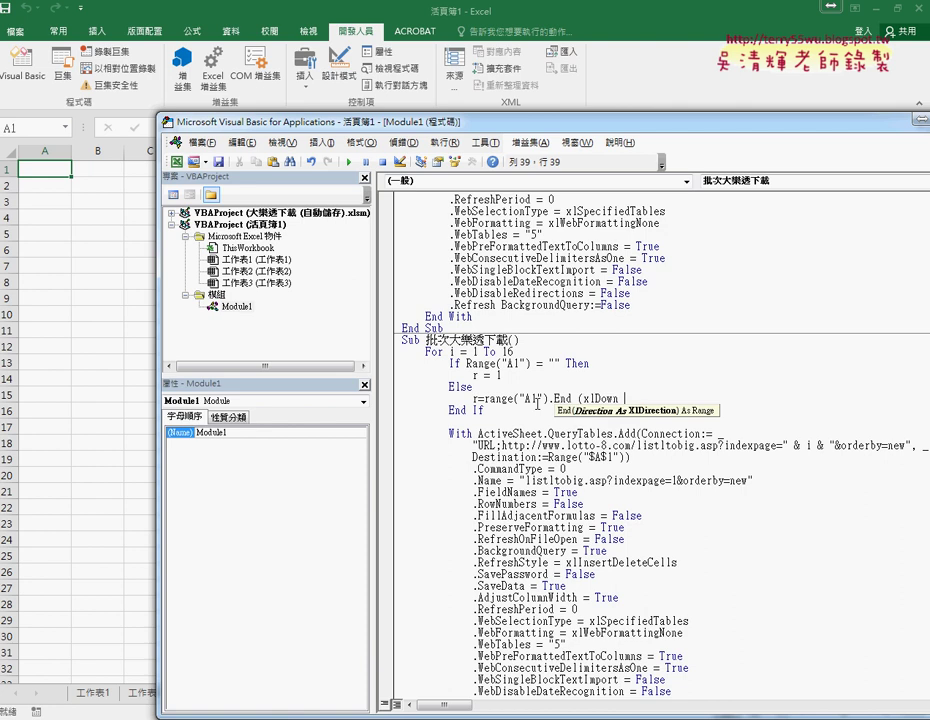
type(").row ")
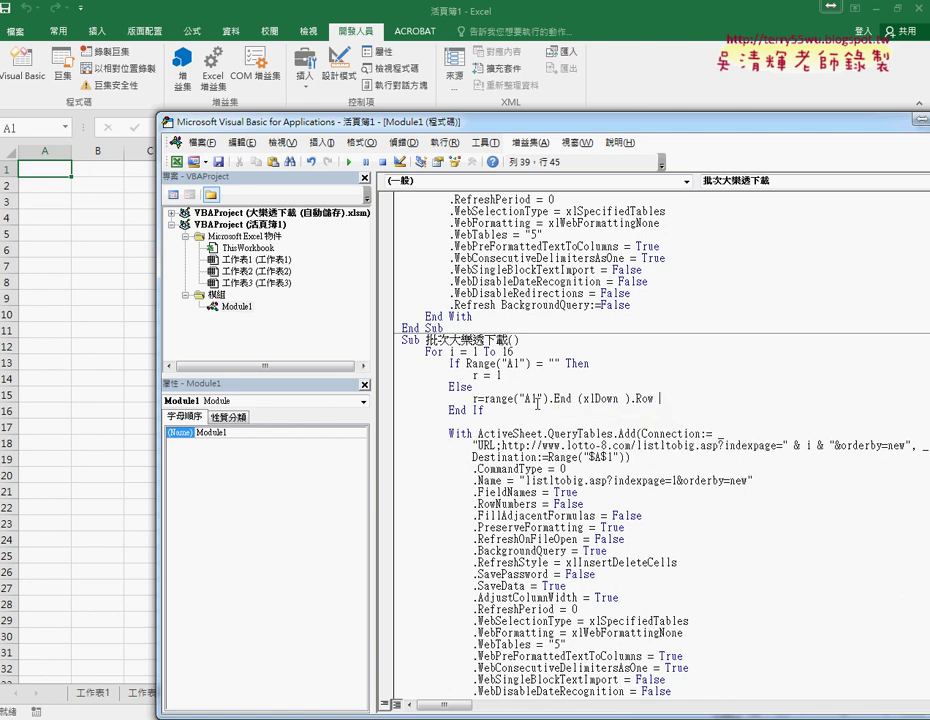
type("1")
left_click(137, 694)
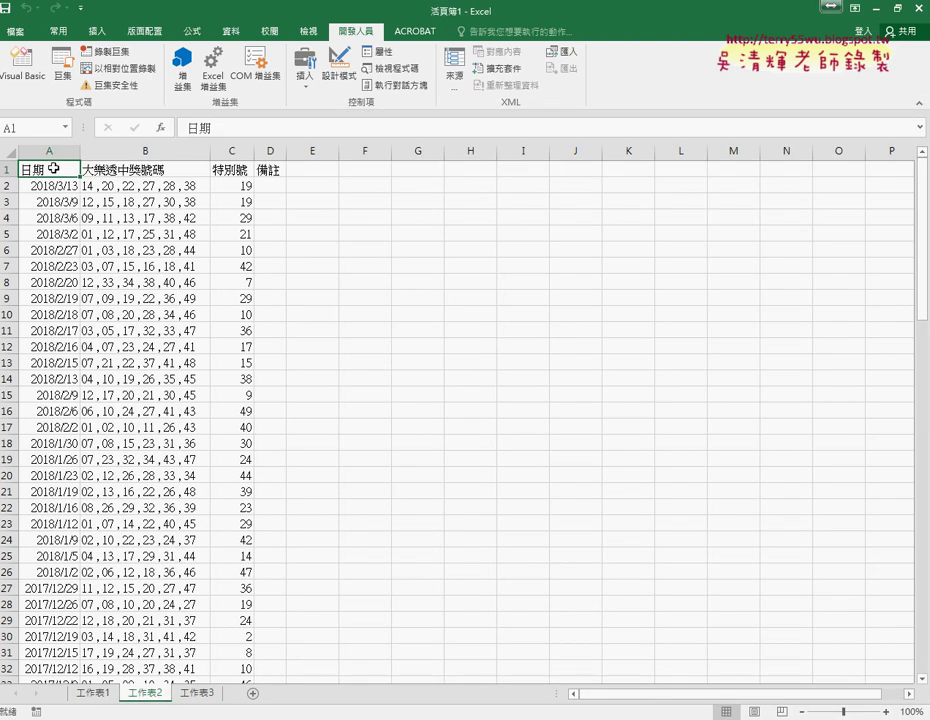
key("ctrl+Down")
scroll(53, 175, "down", 4)
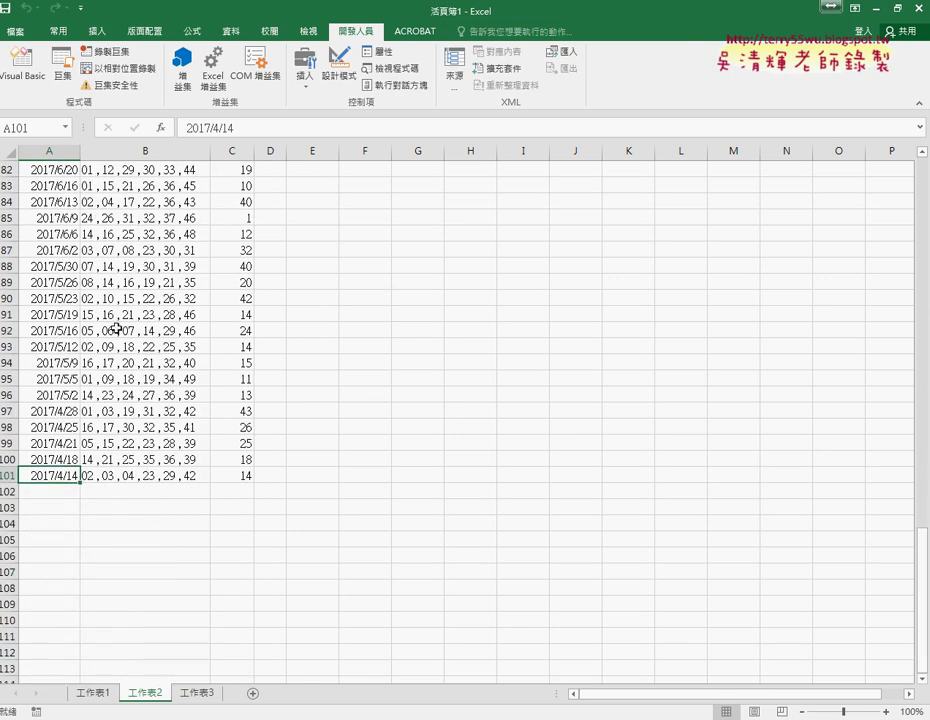
left_click(57, 490)
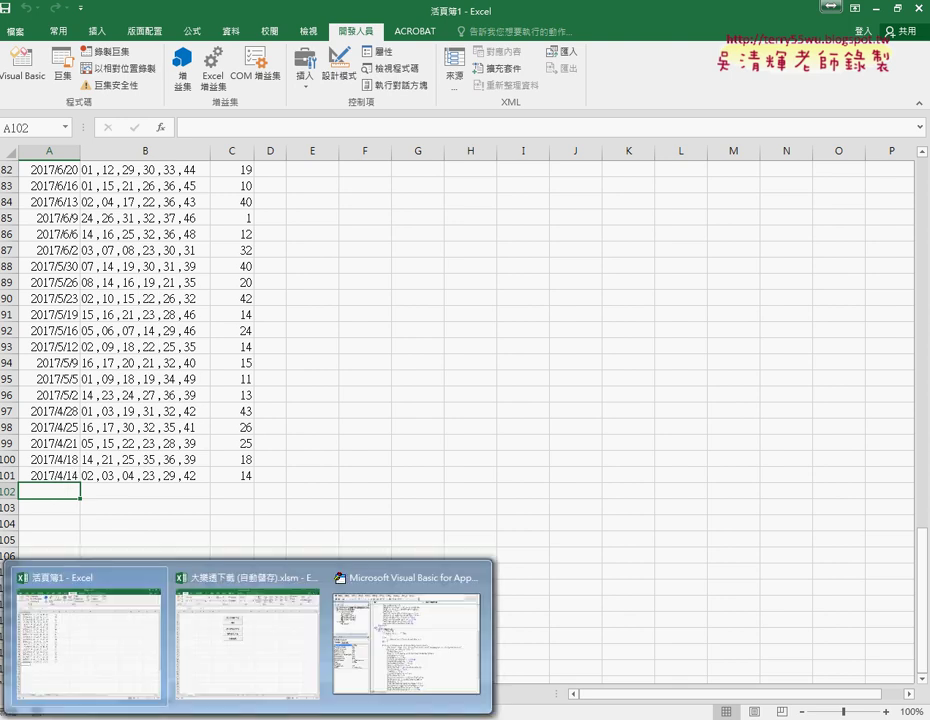
left_click(355, 652)
double_click(476, 375)
double_click(613, 457)
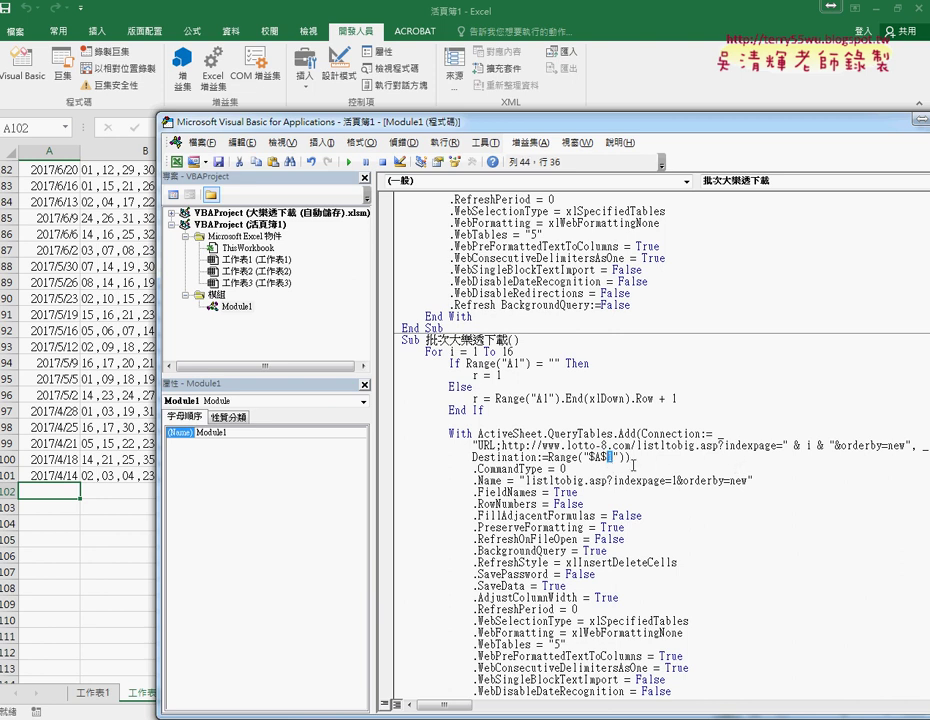
Step: Change the query destination from Range("$A$1") to Range("$A$" & r)
key("shift+Left")
key("shift+Left")
key("shift+Left")
left_click(617, 458)
key("Delete")
type("1")
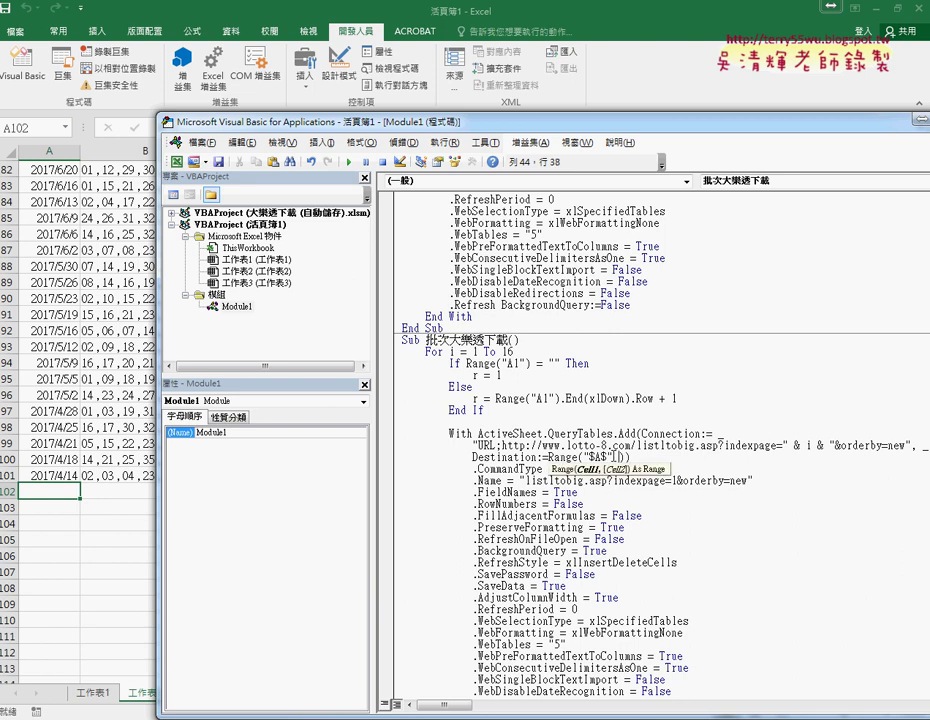
type("& ")
type("r")
left_click(505, 379)
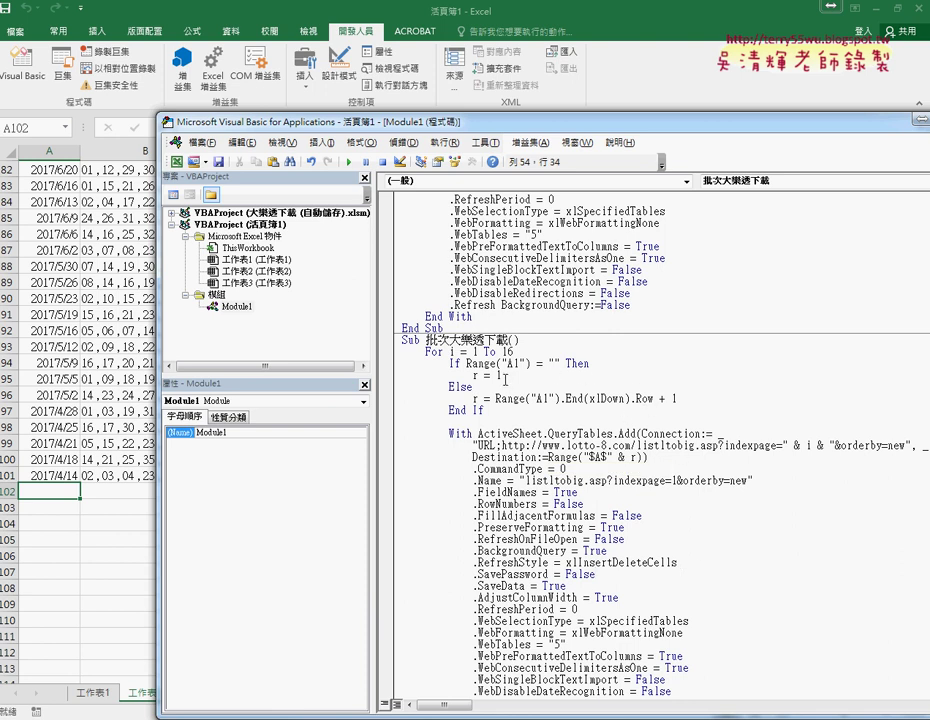
double_click(632, 457)
Step: Mark up r = 1, the "$A$" & r destination and the & i & page URL with the screen pen, then clear the ink
mouse_move(494, 382)
left_mouse_down()
mouse_move(627, 432)
mouse_move(628, 463)
left_mouse_up()
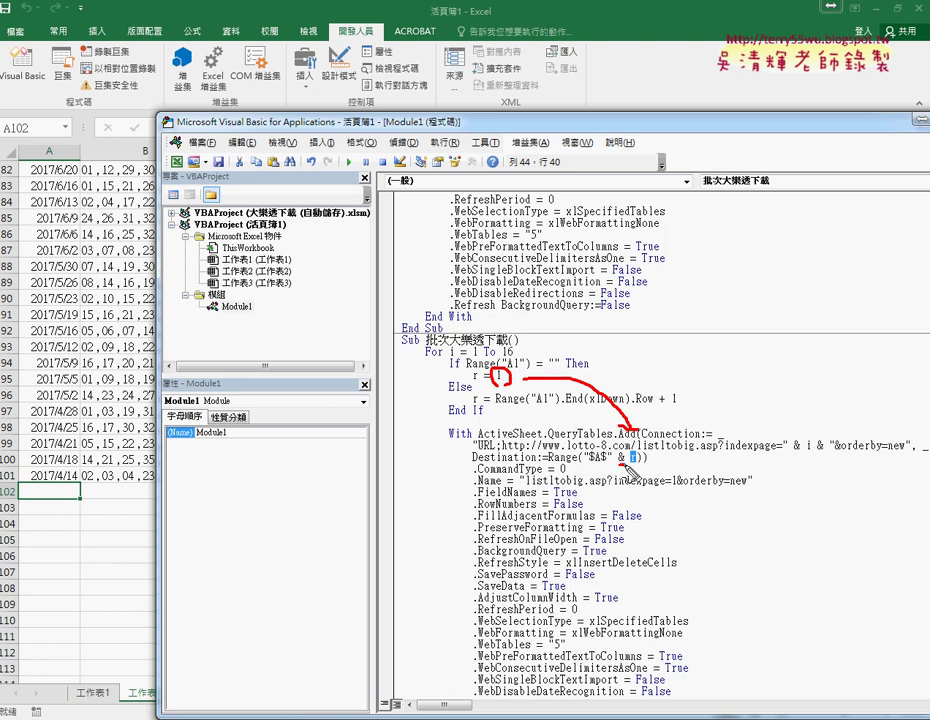
mouse_move(664, 418)
left_mouse_down()
mouse_move(667, 430)
mouse_move(688, 430)
left_mouse_up()
left_click_drag(693, 414, 700, 443)
left_click_drag(585, 462, 607, 462)
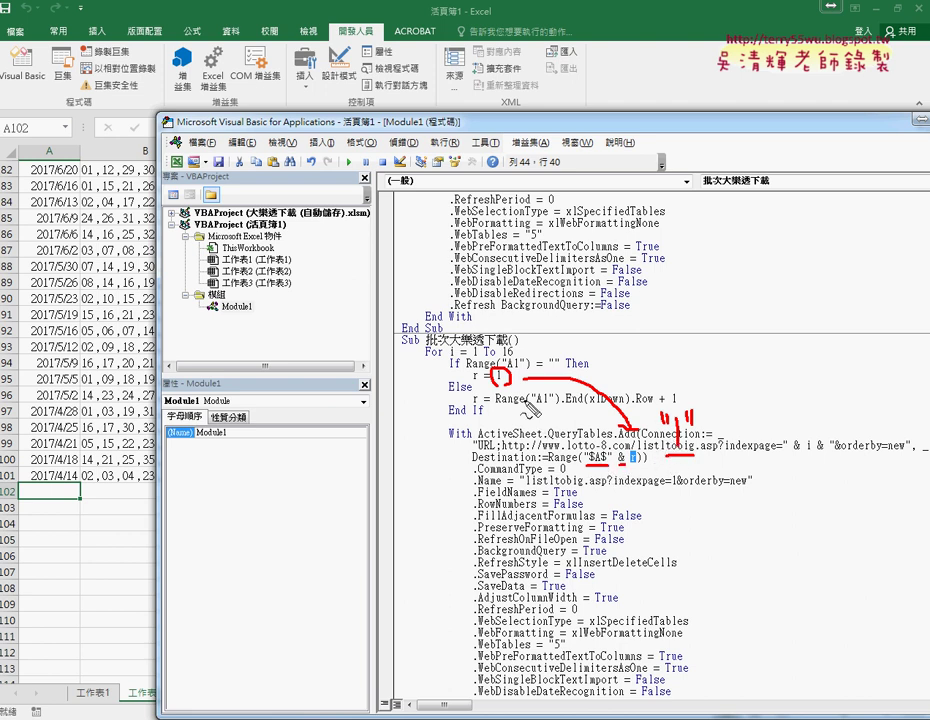
left_click_drag(522, 408, 632, 428)
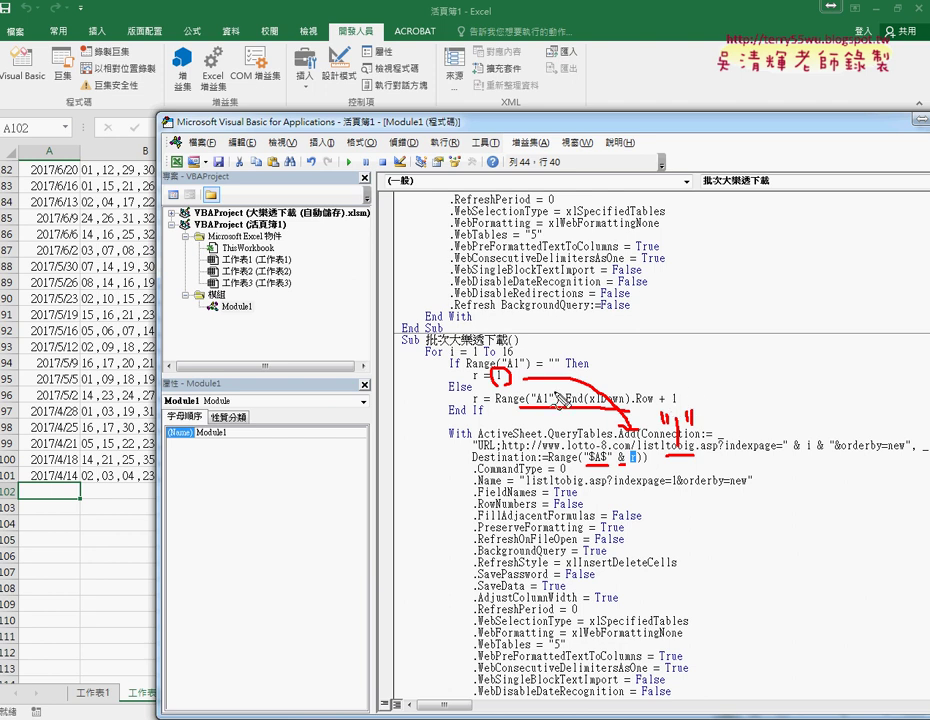
left_click_drag(448, 393, 469, 412)
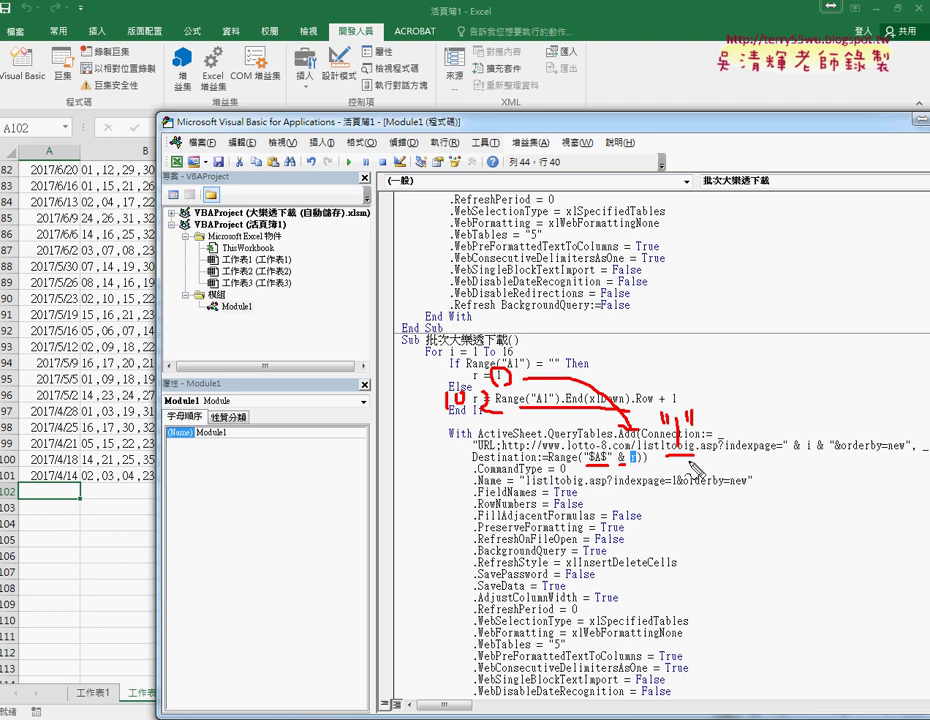
left_click_drag(790, 451, 830, 451)
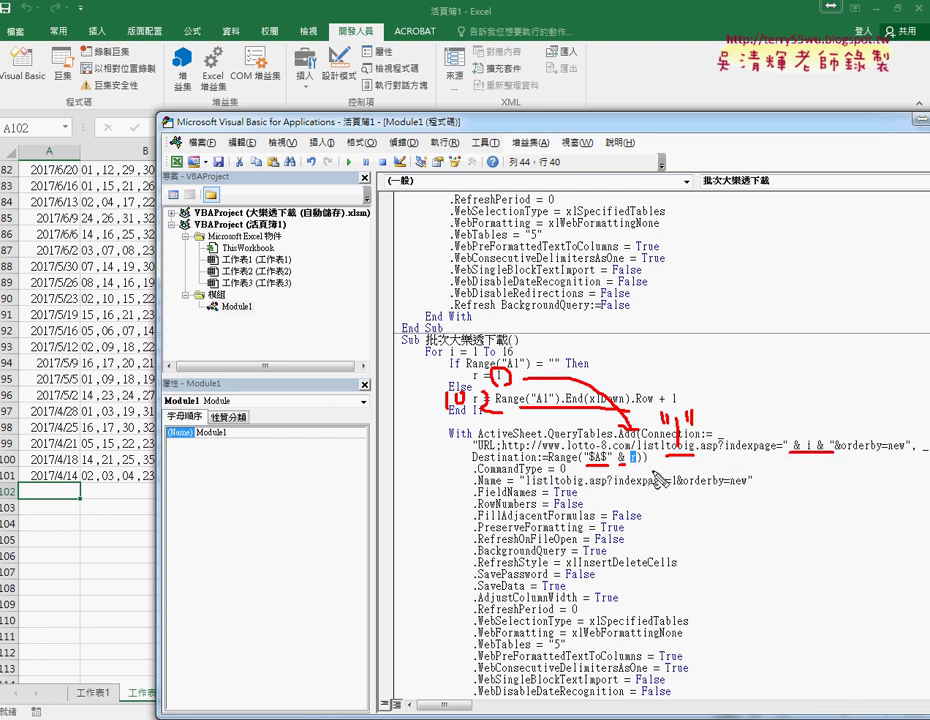
key("Escape")
Step: Switch Excel to the blank sheet 工作表3 and bring the macro code back in front
left_click(135, 590)
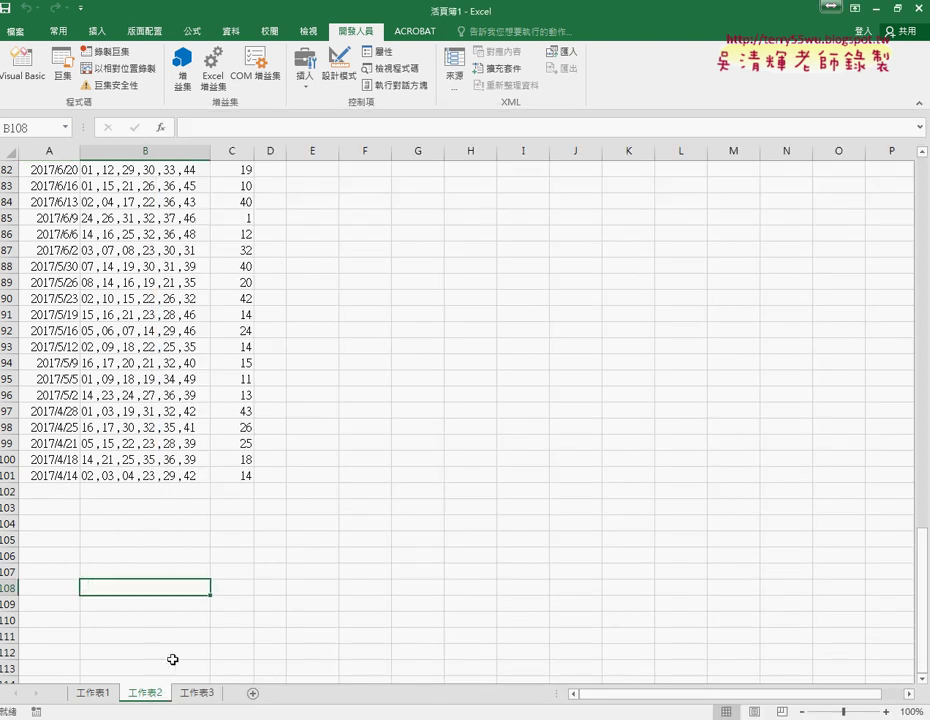
left_click(197, 692)
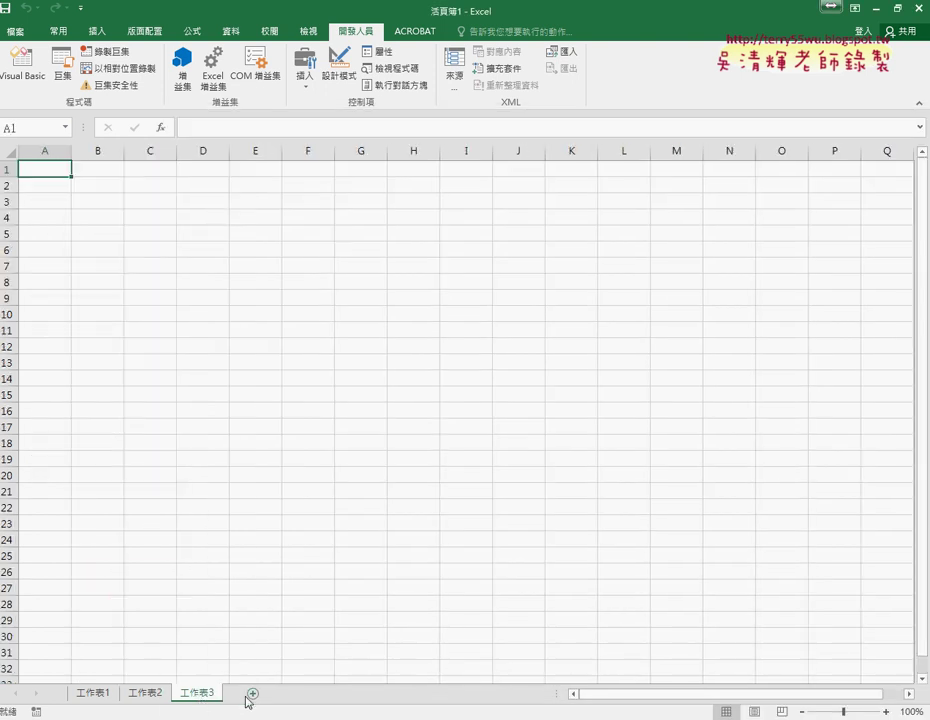
left_click(400, 652)
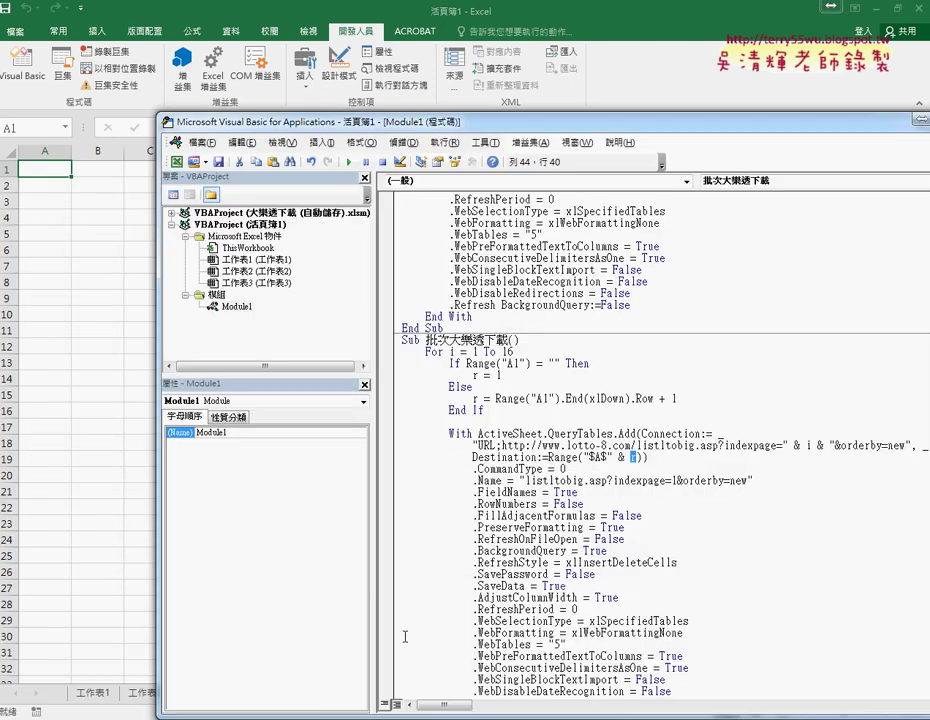
left_click(415, 85)
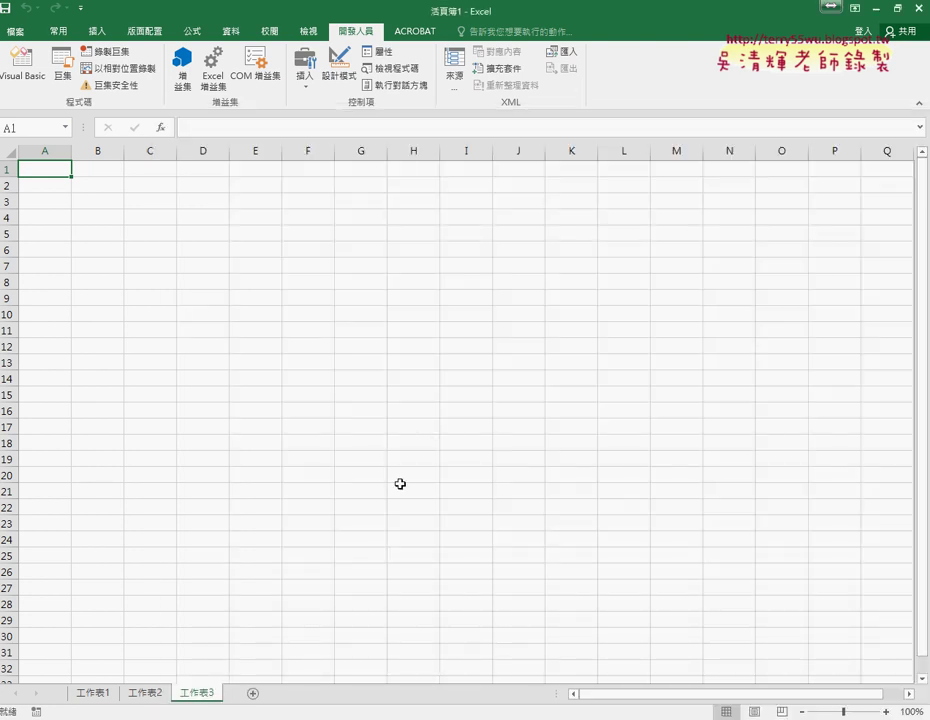
left_click(405, 640)
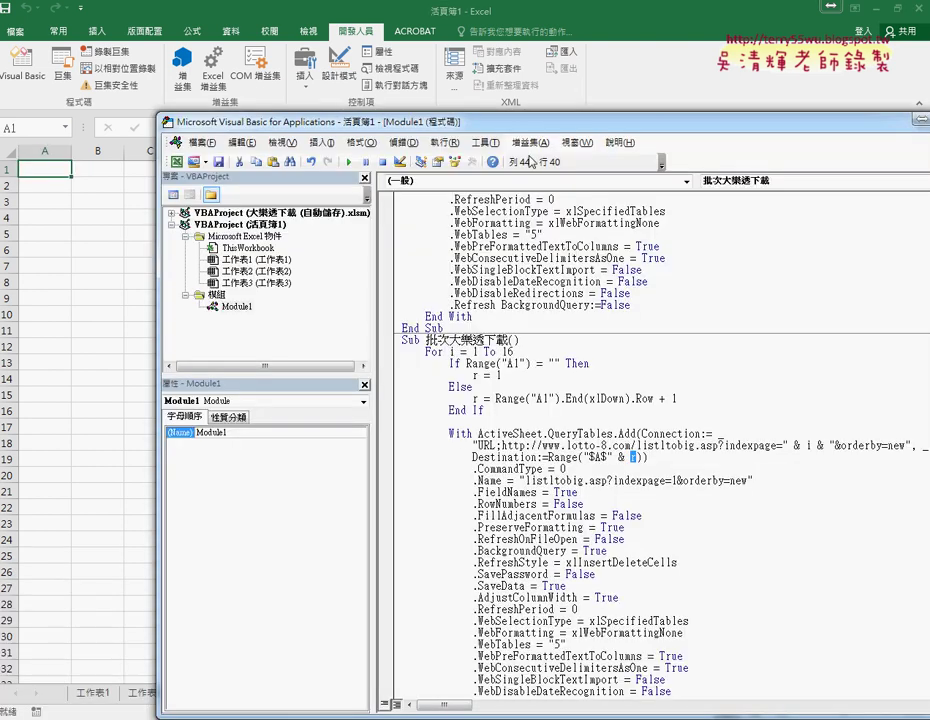
Step: Step the batch macro with F8 through the If block and r = 1 to .CommandType, hitting error 5
left_click_drag(528, 121, 526, 48)
left_click(538, 321)
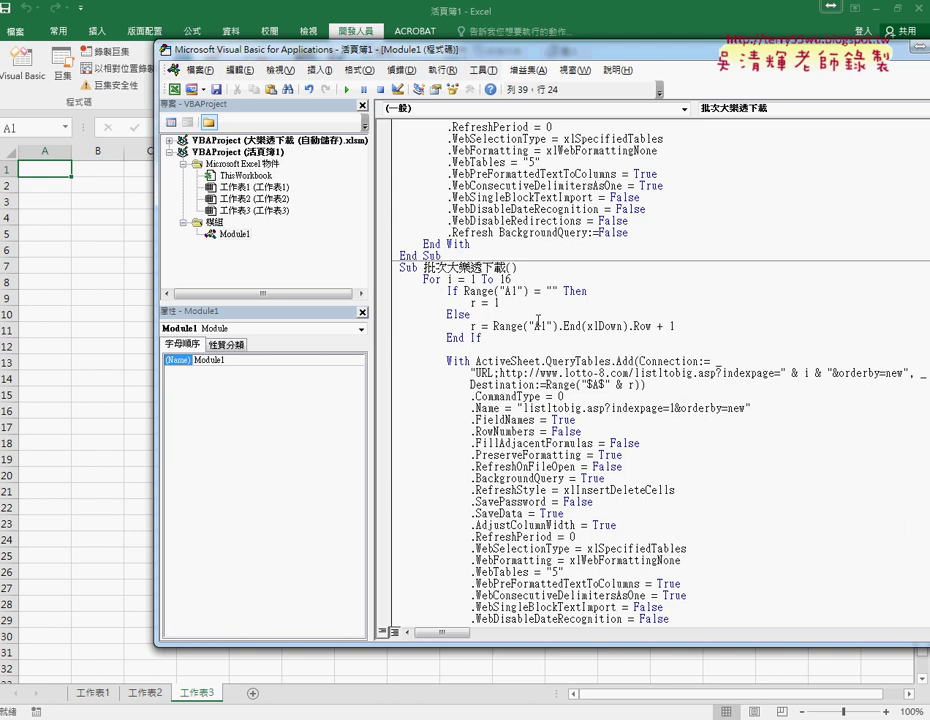
key("F8")
key("F8")
key("F8")
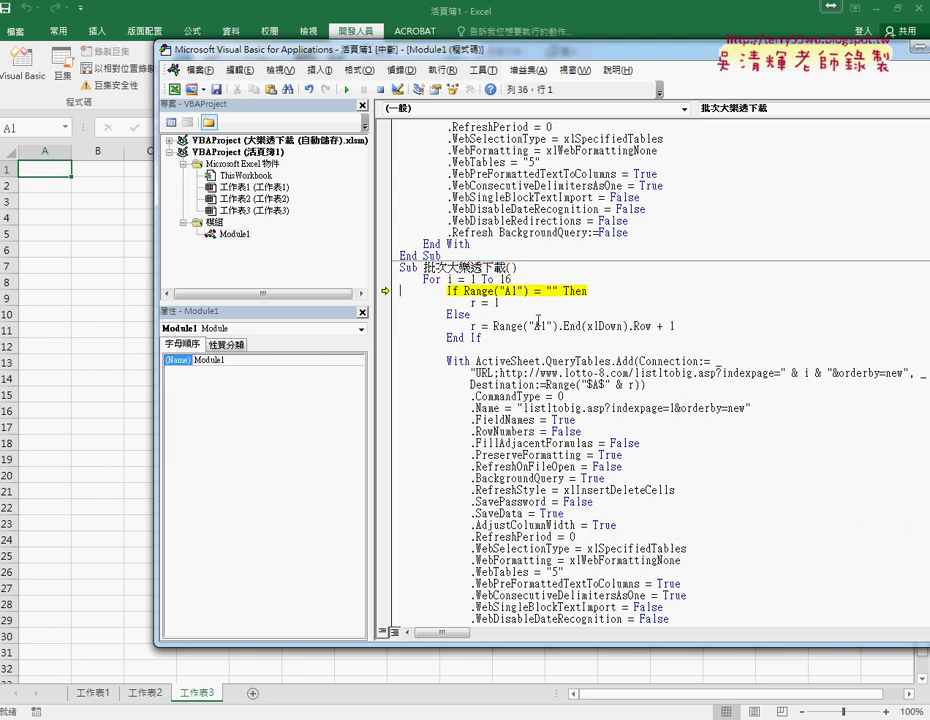
key("F8")
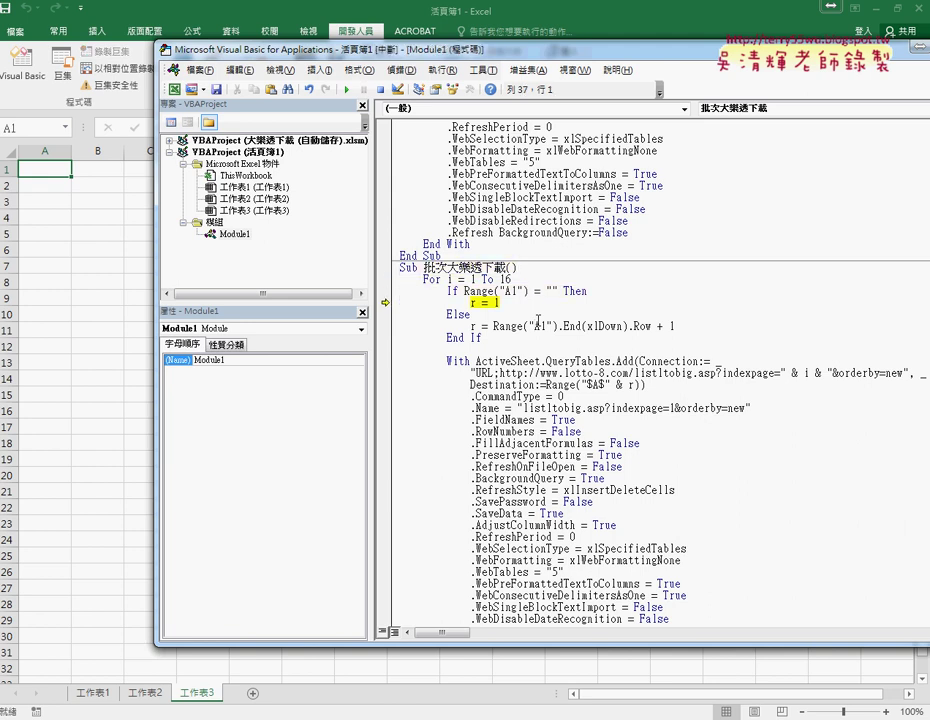
key("F8")
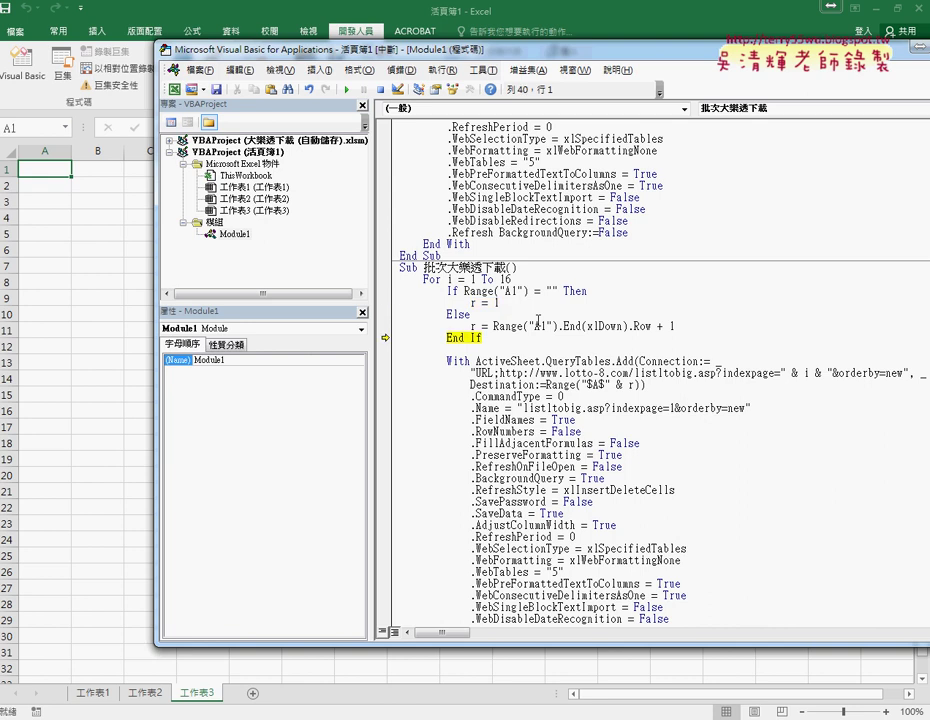
key("F8")
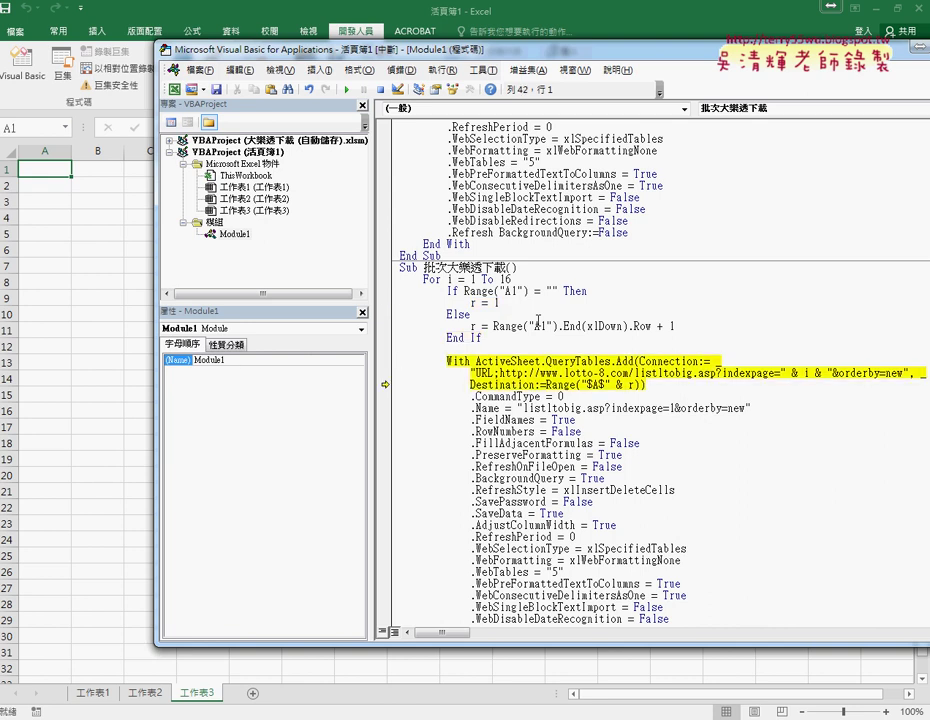
key("F8")
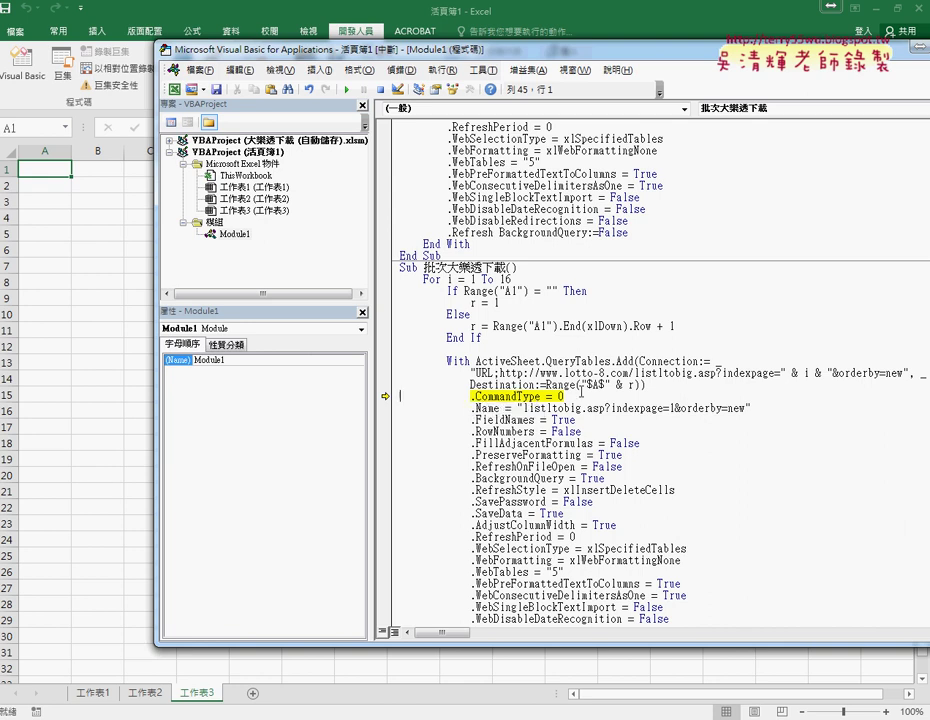
key("F8")
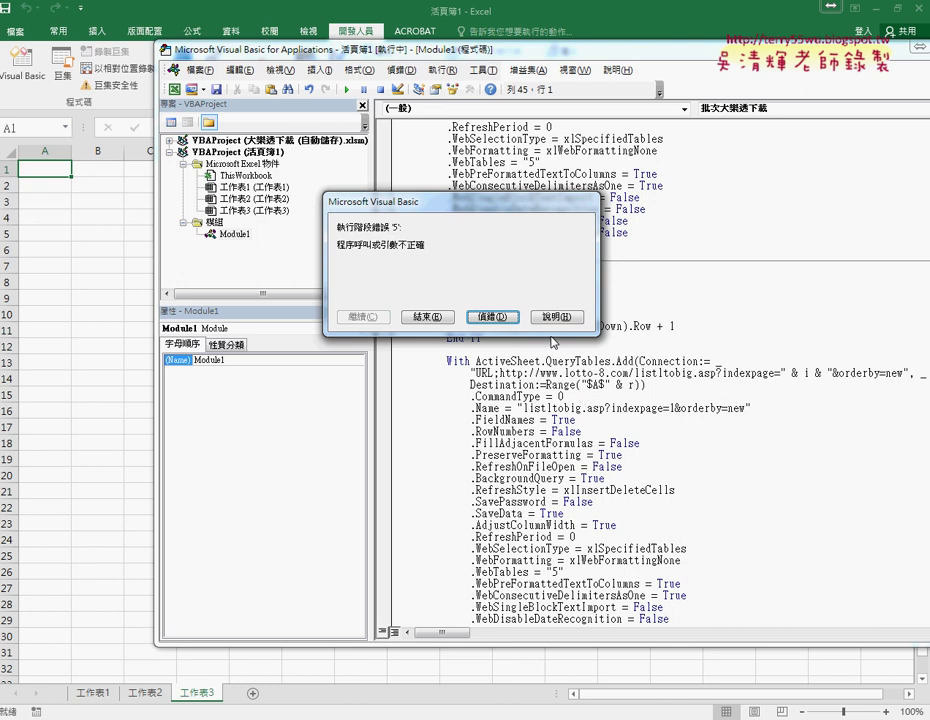
Step: Debug the error and comment out the failing .CommandType = 0 line
left_click(492, 316)
left_click(471, 396)
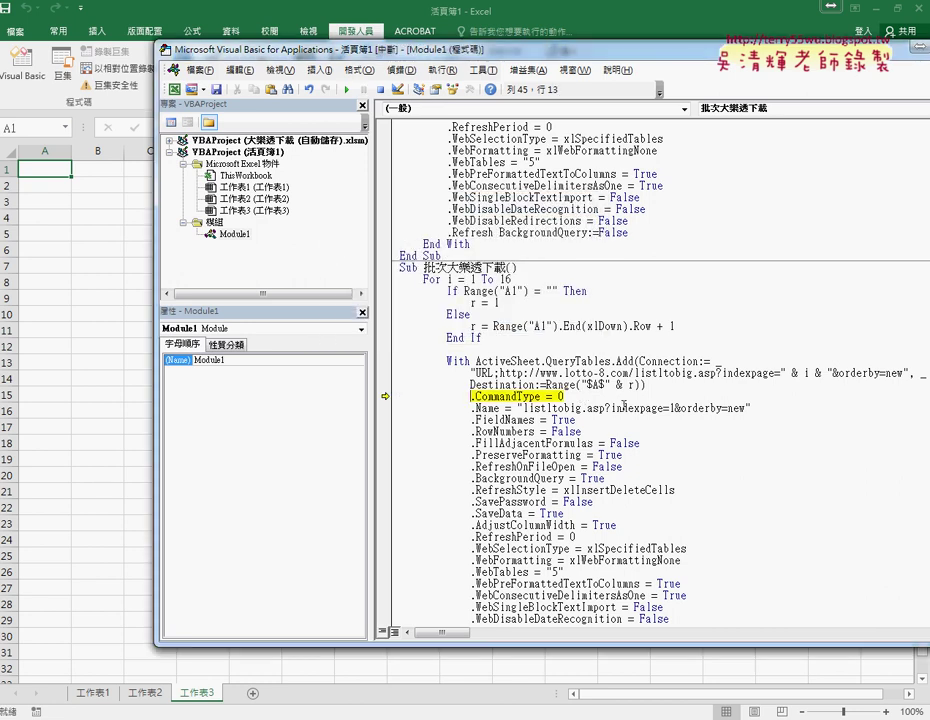
type("'")
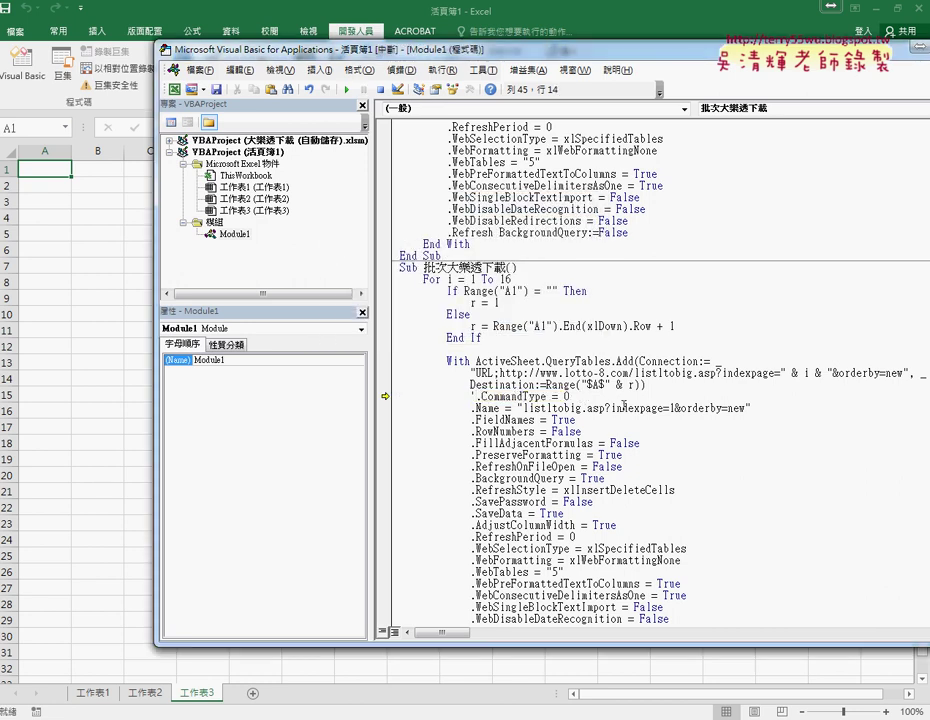
Step: Step past the commented line through the query settings to .Refresh BackgroundQuery:=False
key("F8")
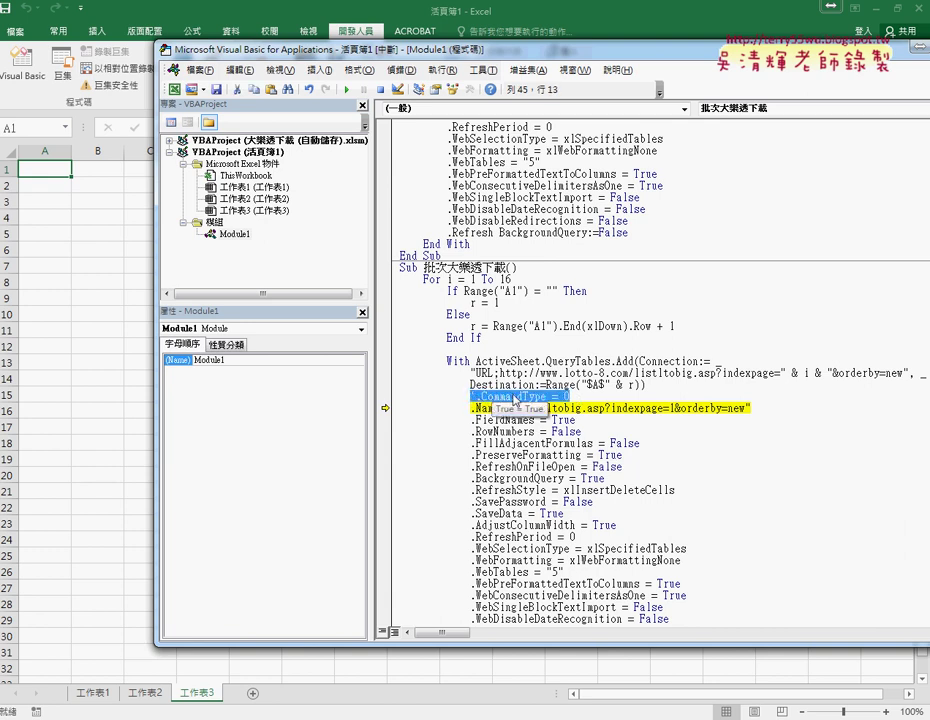
left_click(580, 477)
key("F8")
key("F8")
key("F8")
key("F8")
key("F8")
key("F8")
key("F8")
key("F8")
key("F8")
key("F8")
key("F8")
key("F8")
key("F8")
key("F8")
key("F8")
key("F8")
key("F8")
key("F8")
key("F8")
key("F8")
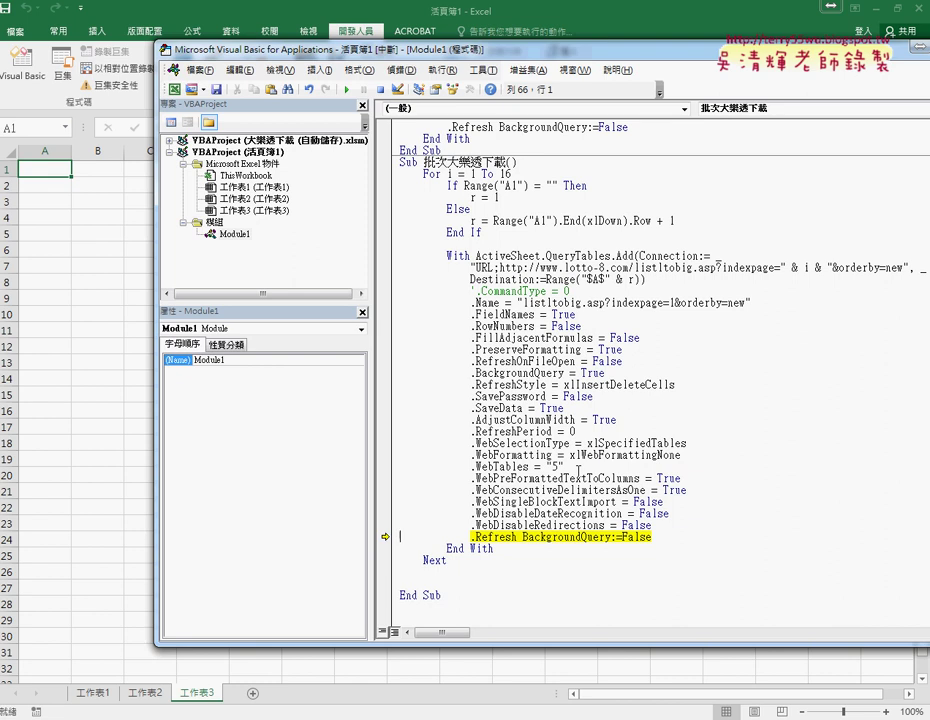
key("F8")
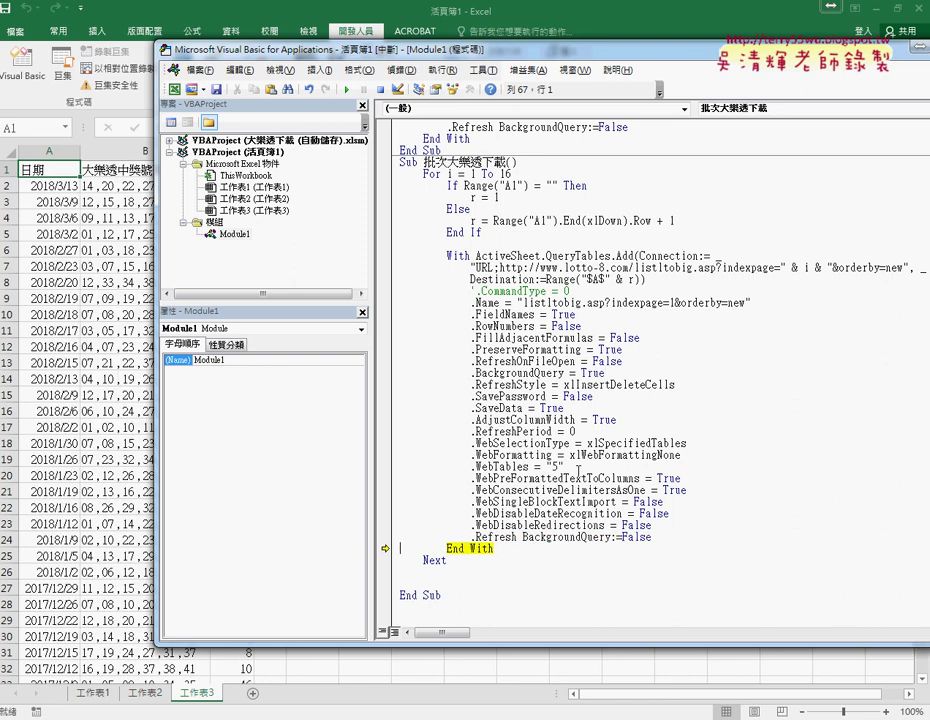
Step: Step past .Refresh, then confirm on 工作表3 the first page's draws end at row 101
key("F8")
key("F8")
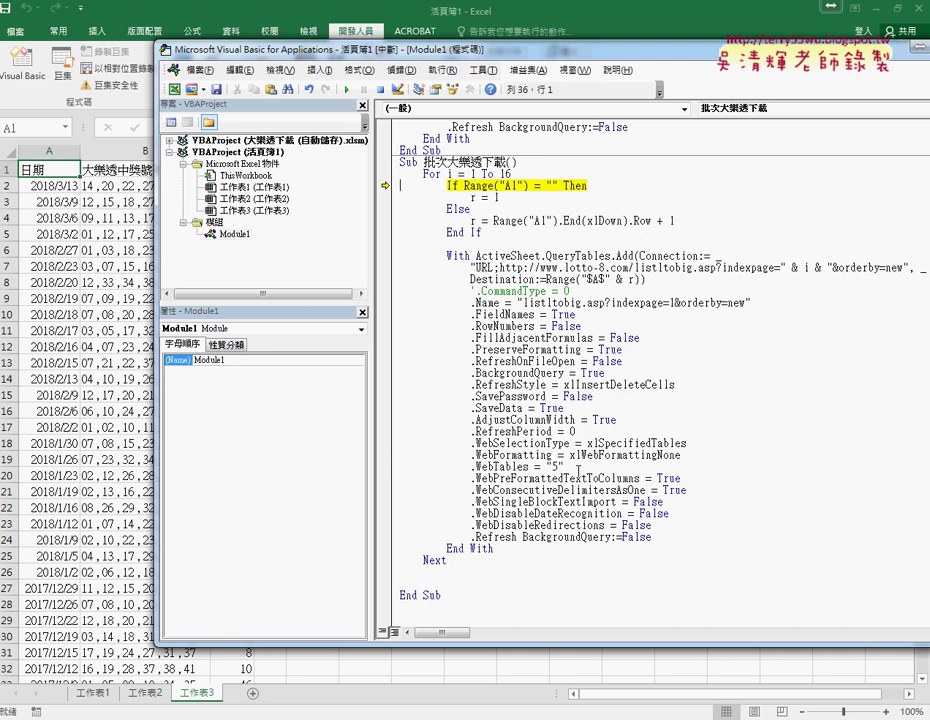
key("F8")
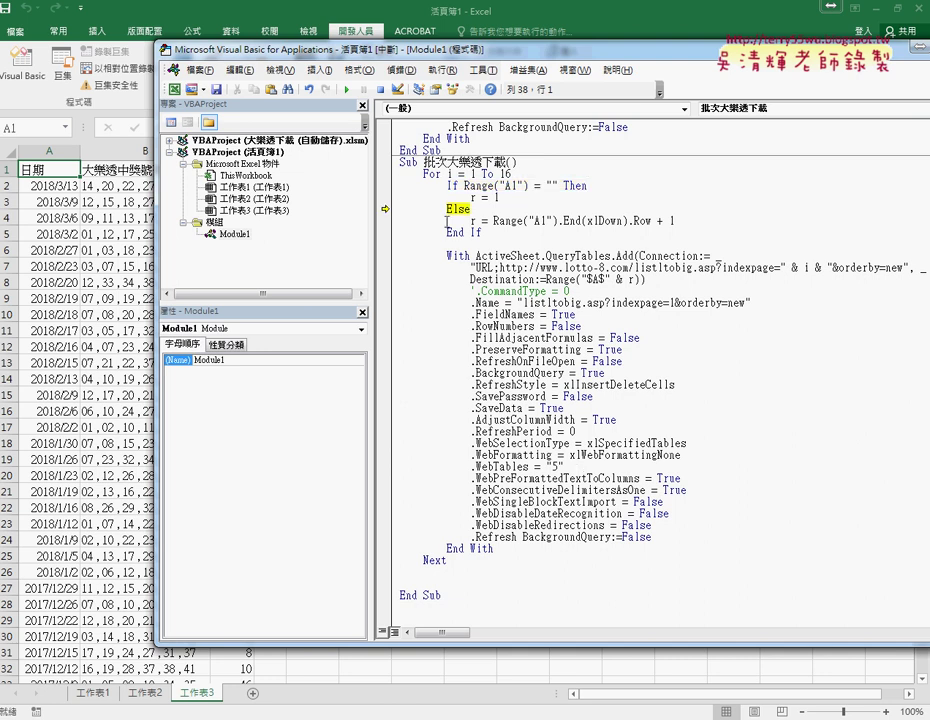
left_click(62, 342)
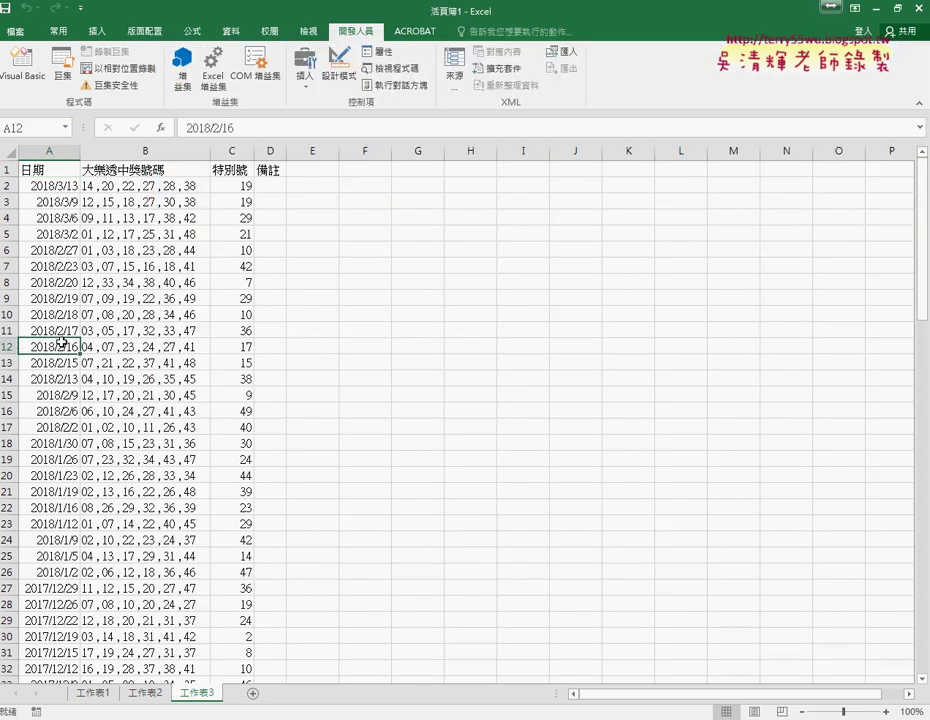
key("ctrl+Down")
scroll(108, 368, "down", 4)
scroll(60, 364, "down", 3)
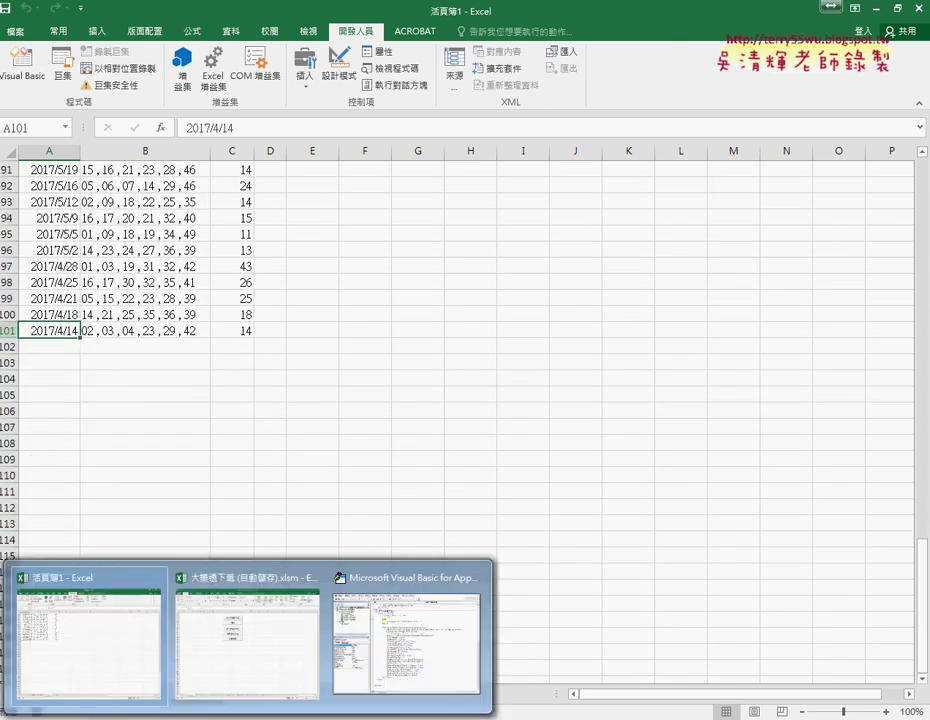
Step: Step the second loop pass and check that the next start row r evaluates to 102
left_click(410, 630)
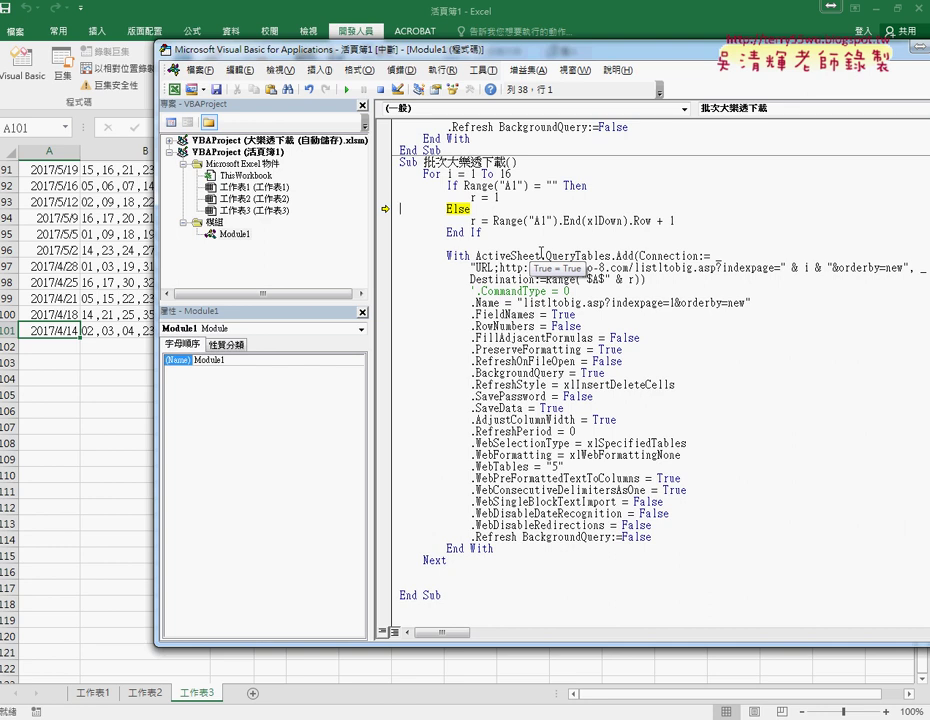
key("F8")
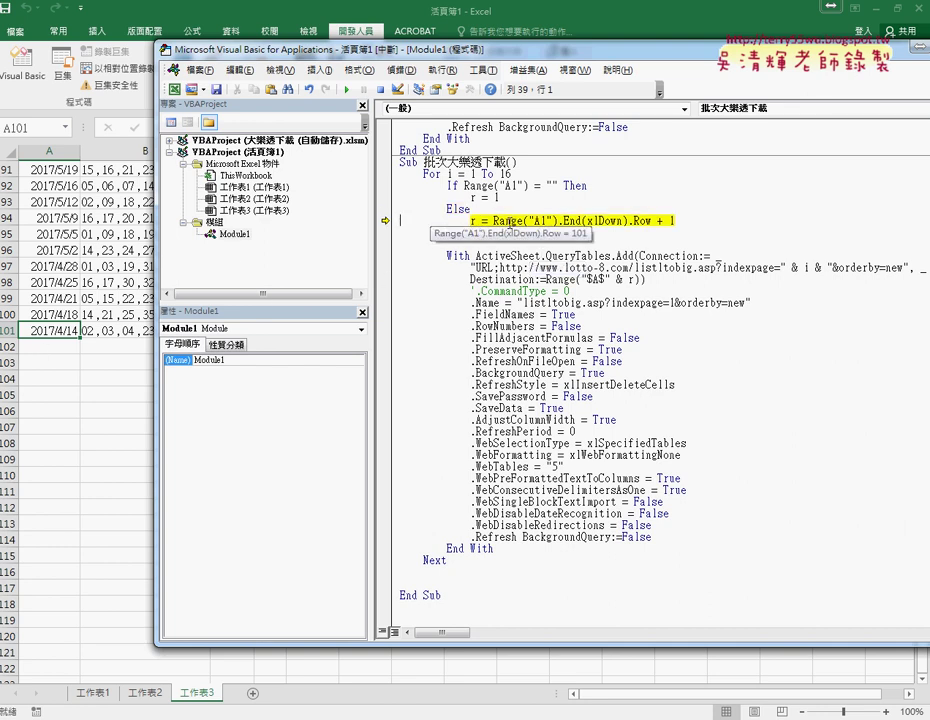
left_click_drag(676, 220, 493, 220)
mouse_move(537, 224)
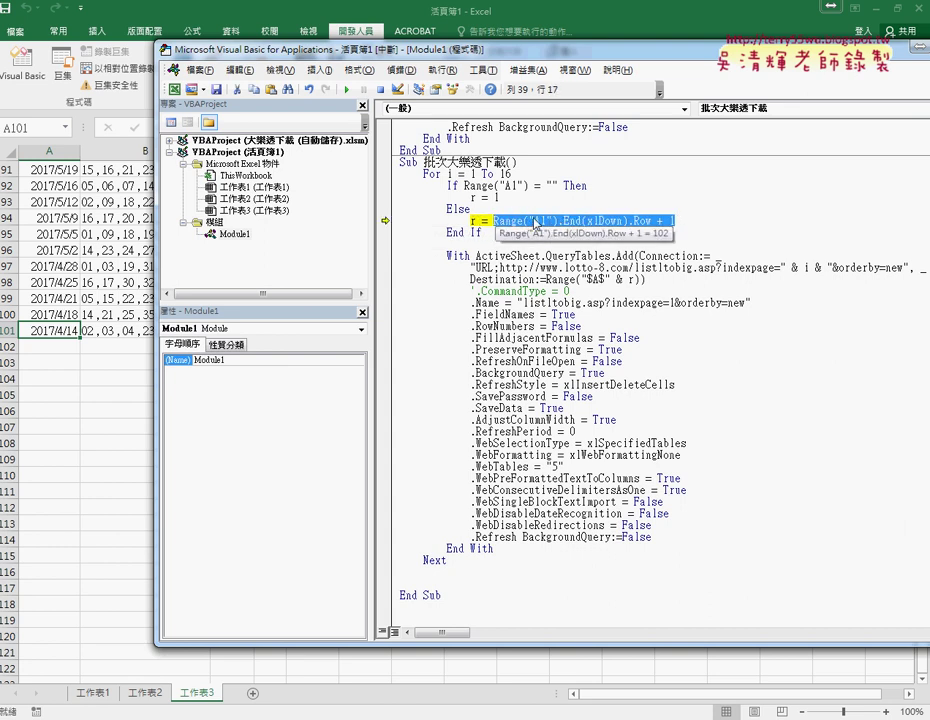
key("F8")
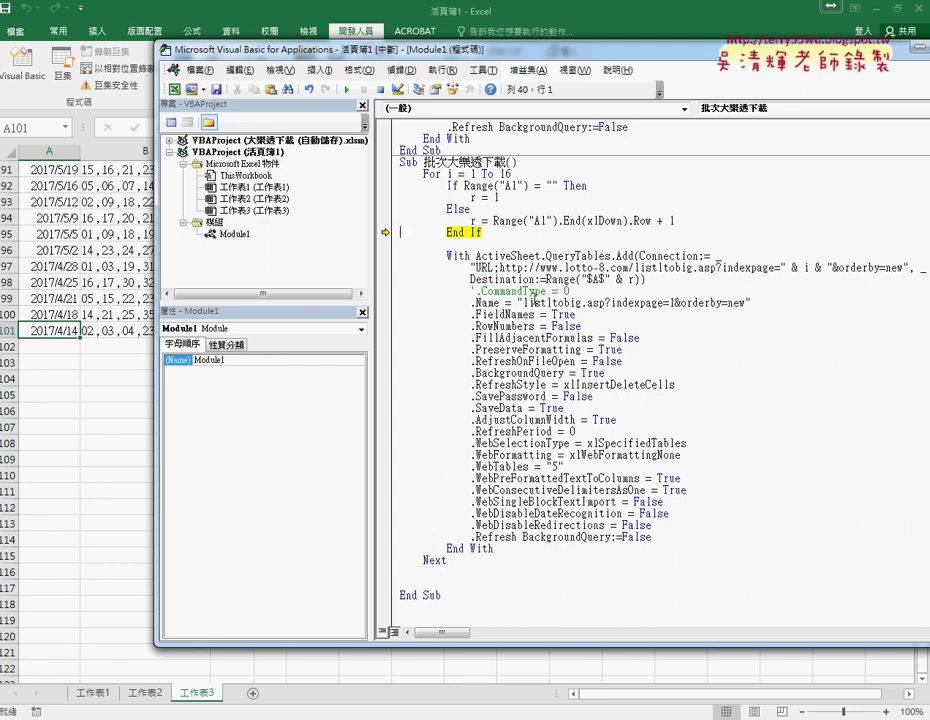
Step: Step through page 2's web query to the refresh and mark its header landing at row 102
key("F8")
key("F8")
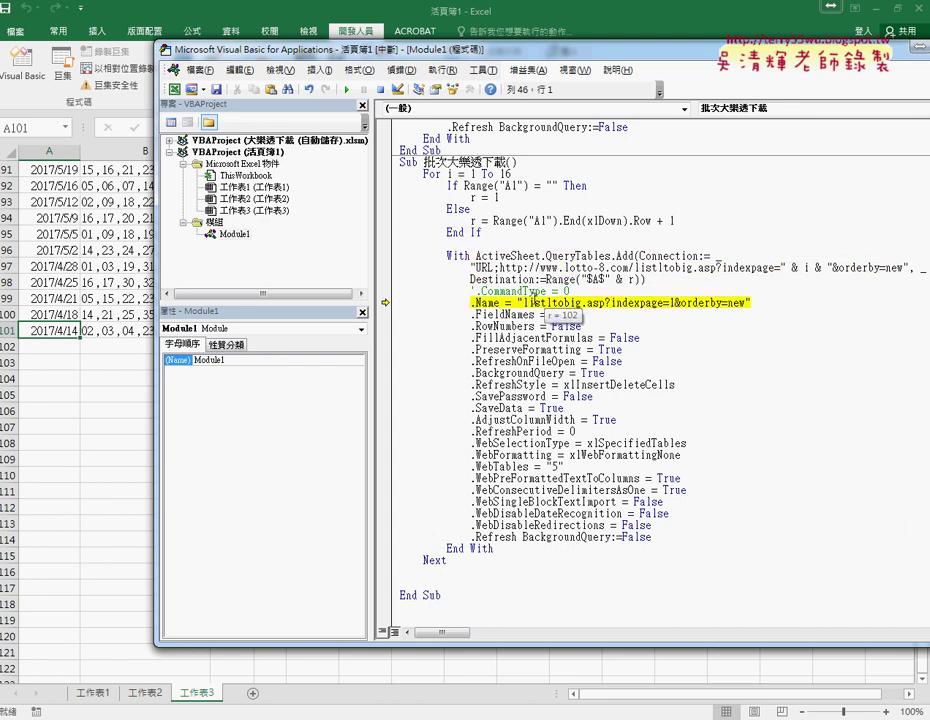
key("F8")
key("F8")
key("F8")
key("F8")
key("F8")
key("F8")
key("F8")
key("F8")
key("F8")
key("F8")
key("F8")
key("F8")
key("F8")
key("F8")
key("F8")
key("F8")
key("F8")
key("F8")
key("F8")
key("F8")
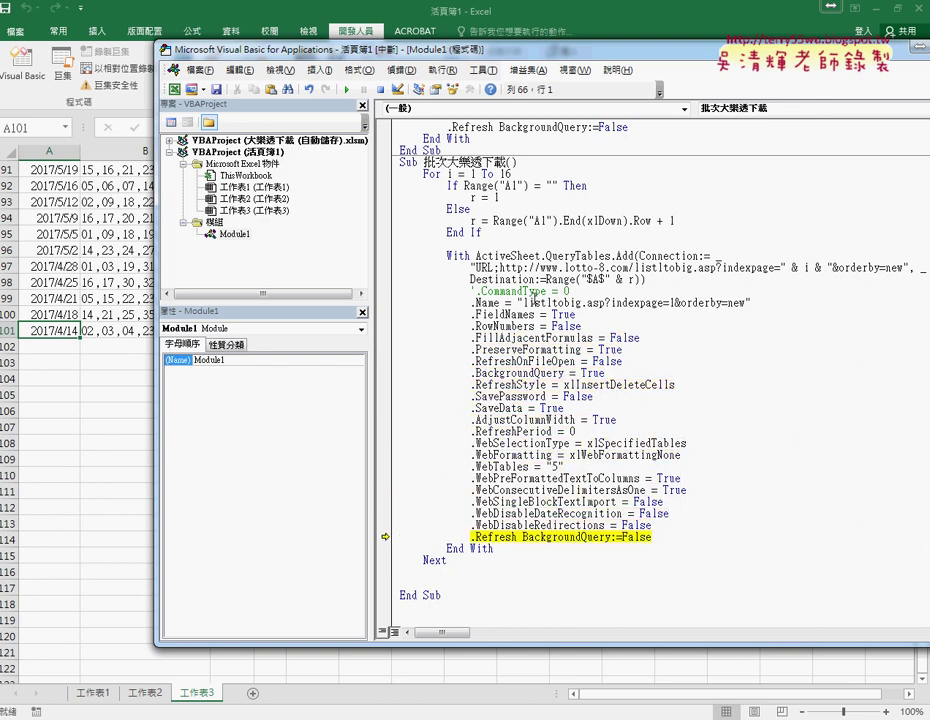
key("F8")
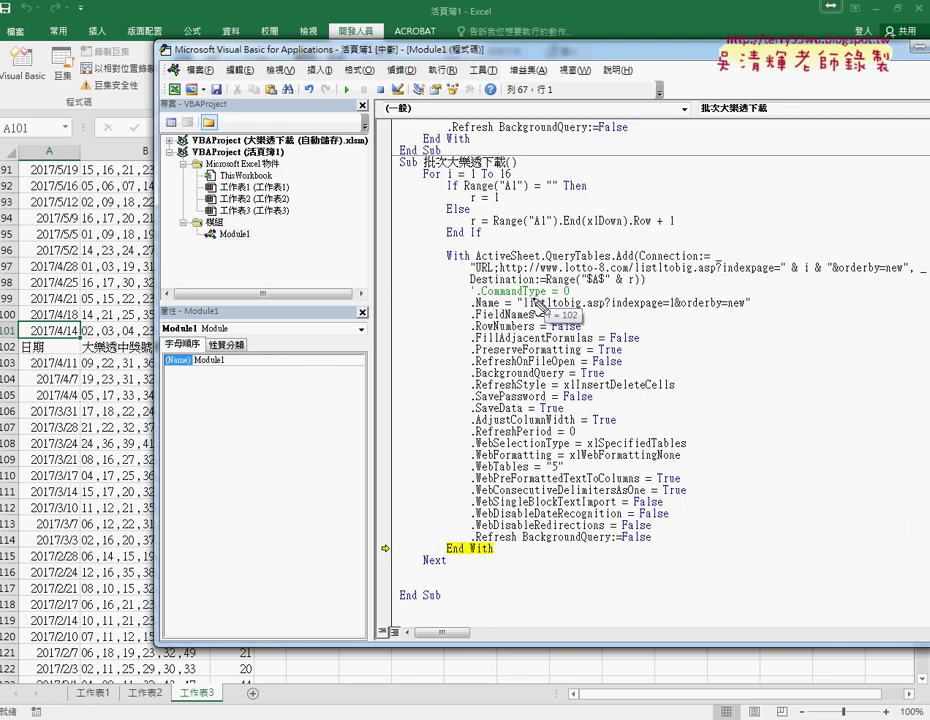
mouse_move(75, 338)
left_mouse_down()
mouse_move(95, 355)
mouse_move(62, 495)
mouse_move(88, 462)
left_mouse_up()
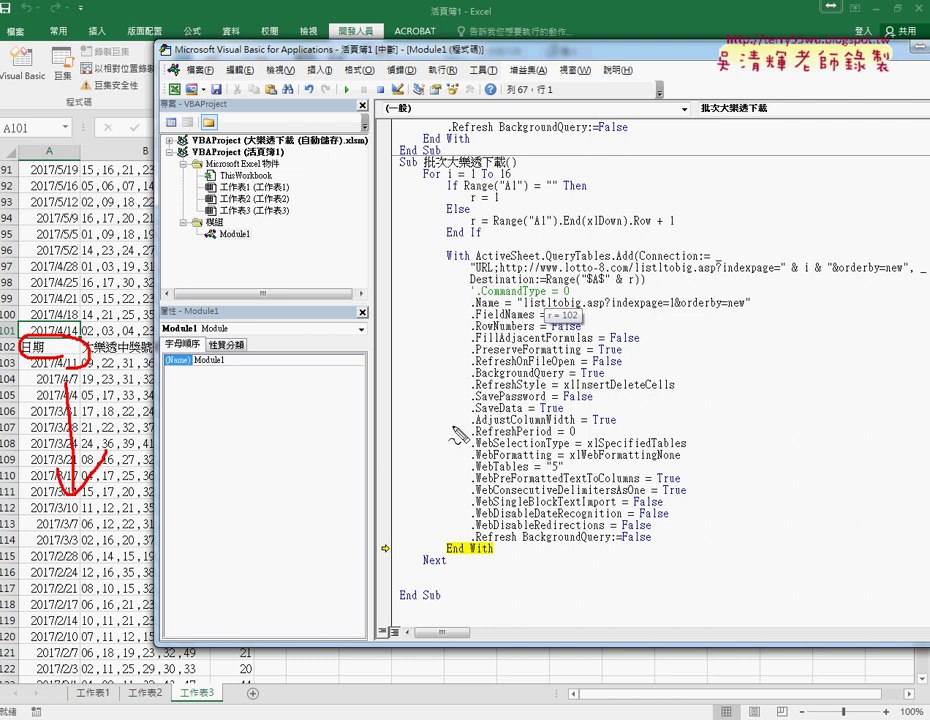
key("Escape")
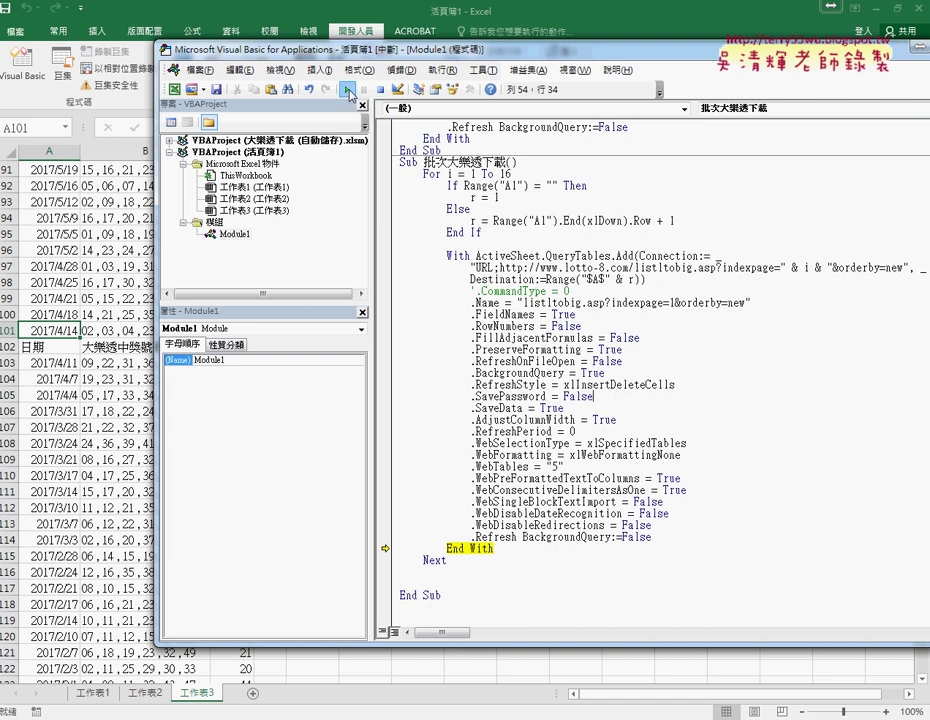
Step: Run the macro to completion, confirm the stacked draws end at row 1523, then return to Drive
left_click(347, 89)
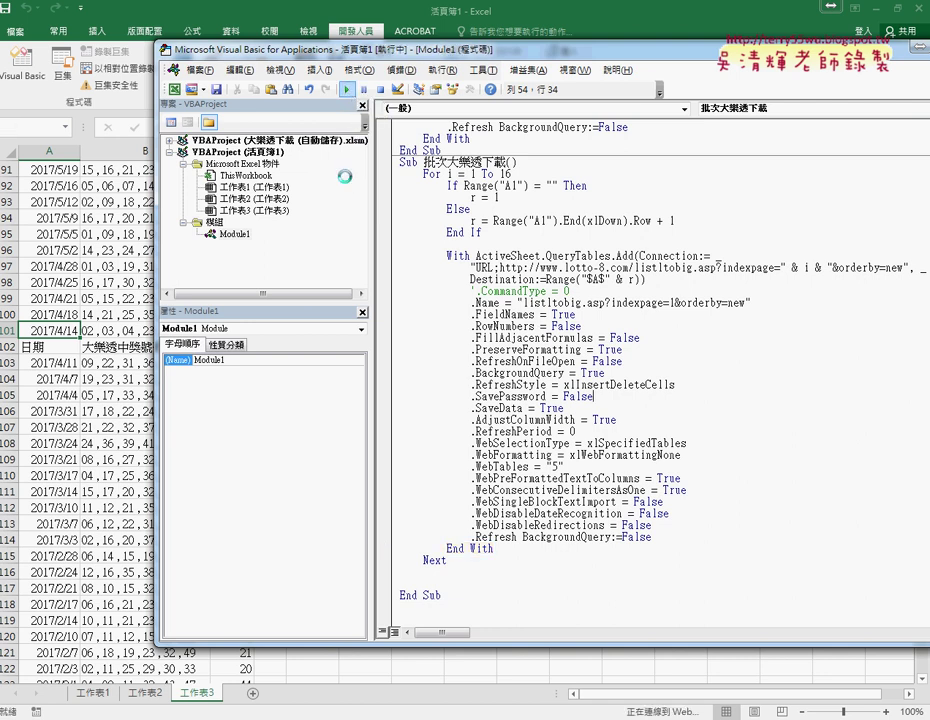
left_click(72, 338)
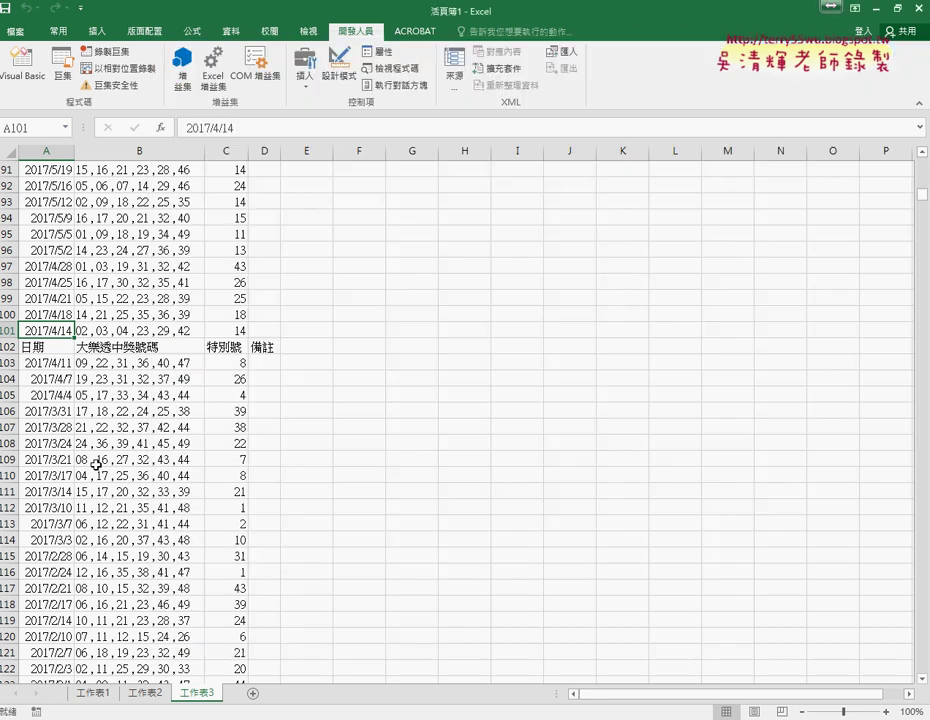
left_click(52, 446)
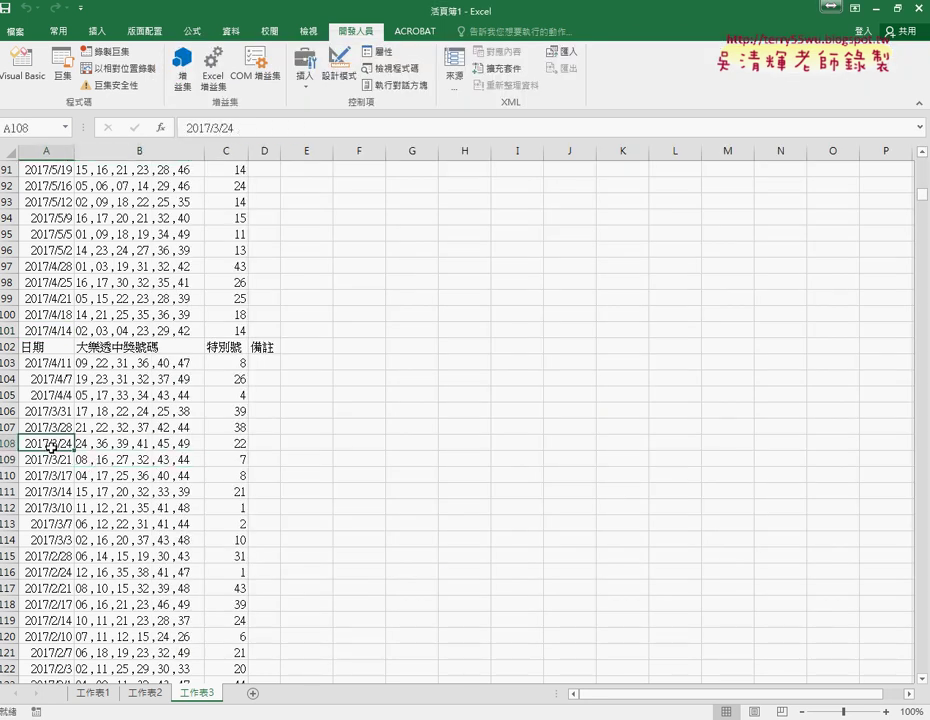
key("ctrl+Down")
scroll(60, 490, "down", 4)
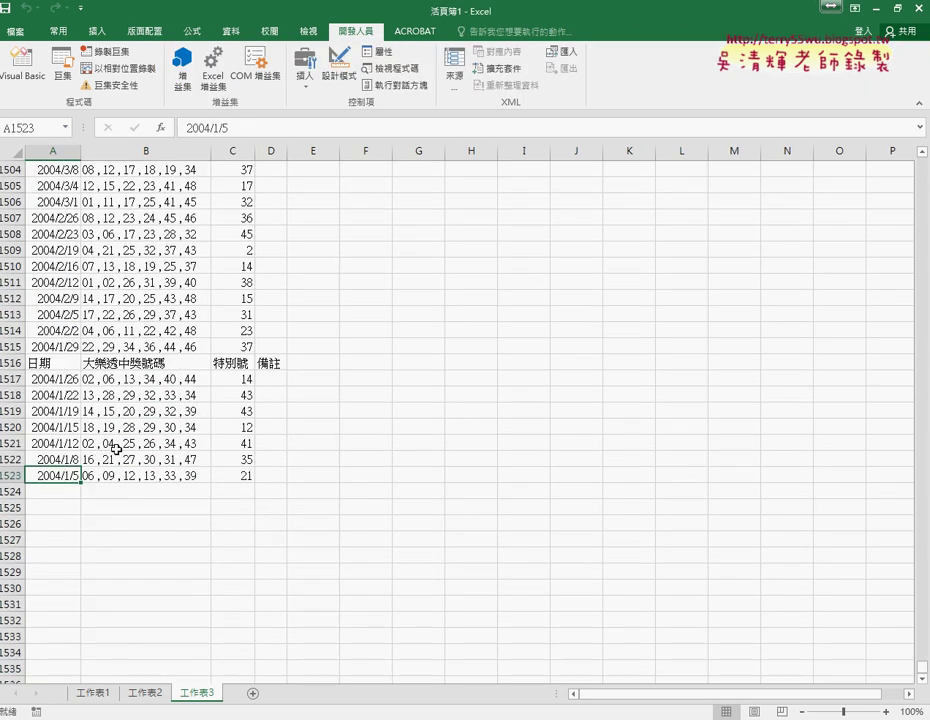
left_click(10, 476)
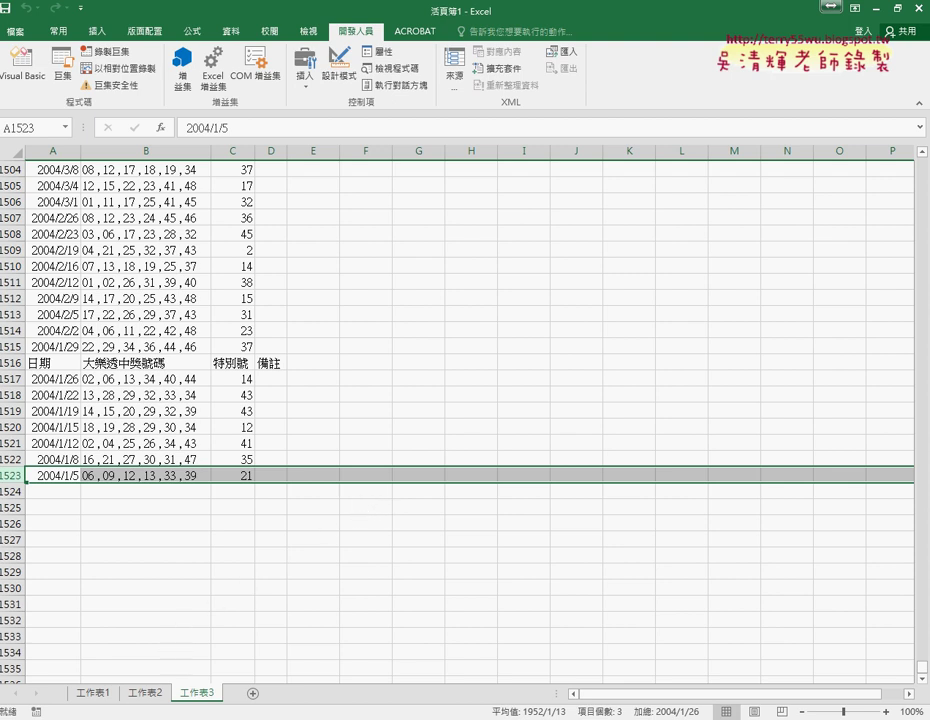
left_click(106, 662)
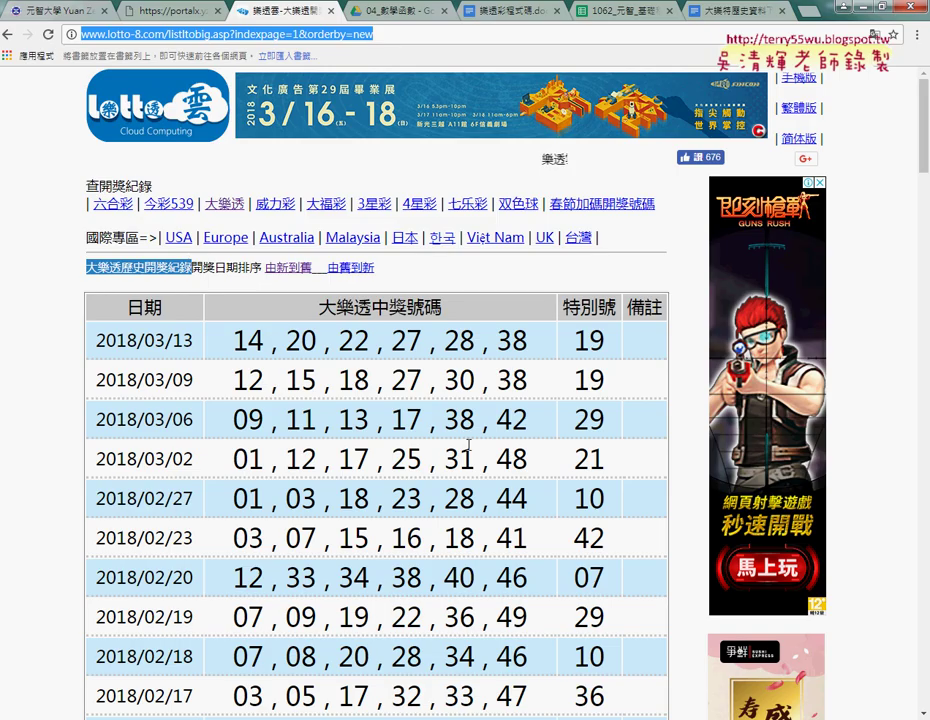
left_click(391, 12)
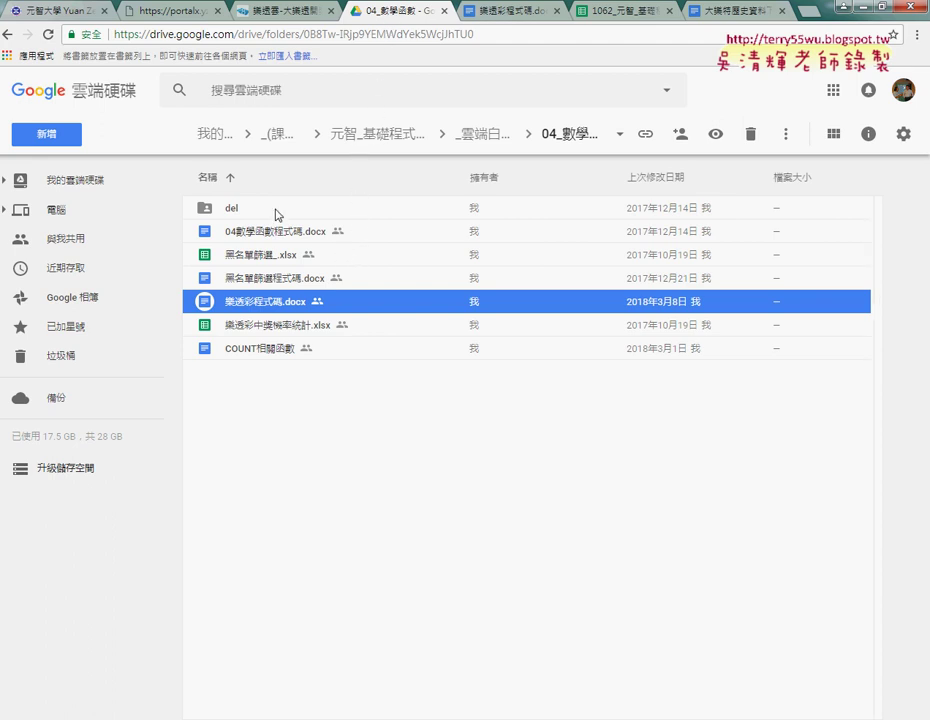
Step: Reload the Drive listing, reopen folder 04_數學函數, and switch to the 大樂特歷史資料下載 document
left_click(45, 34)
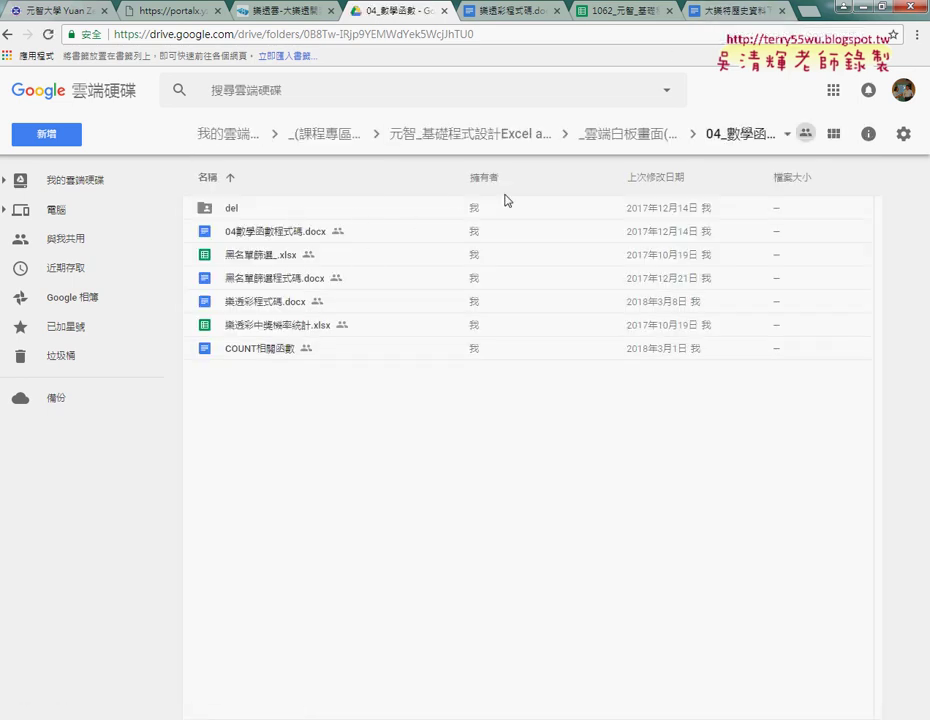
left_click(636, 136)
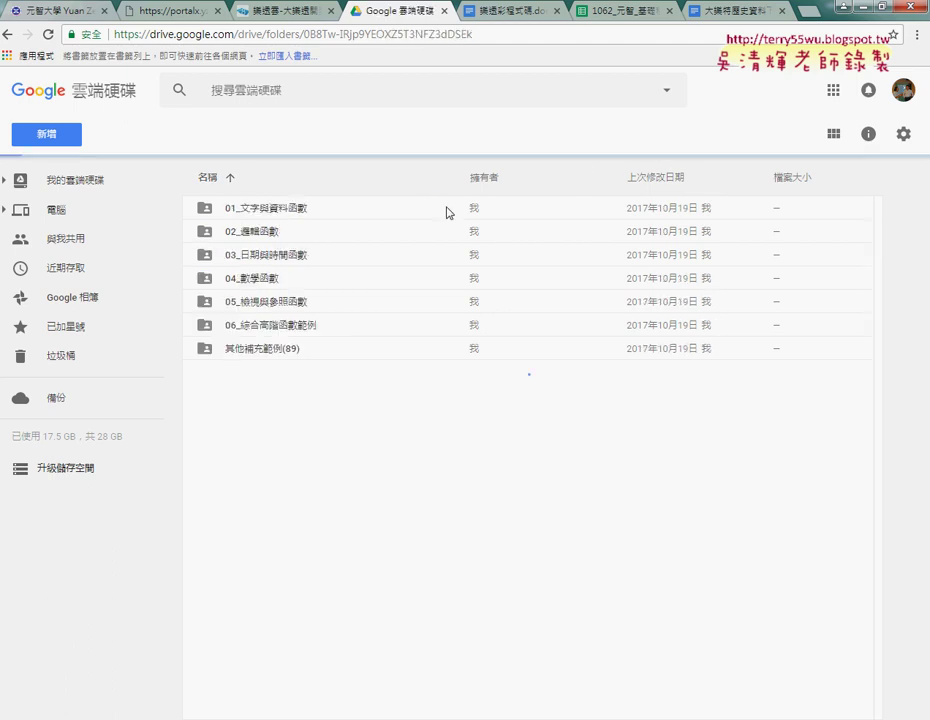
double_click(298, 276)
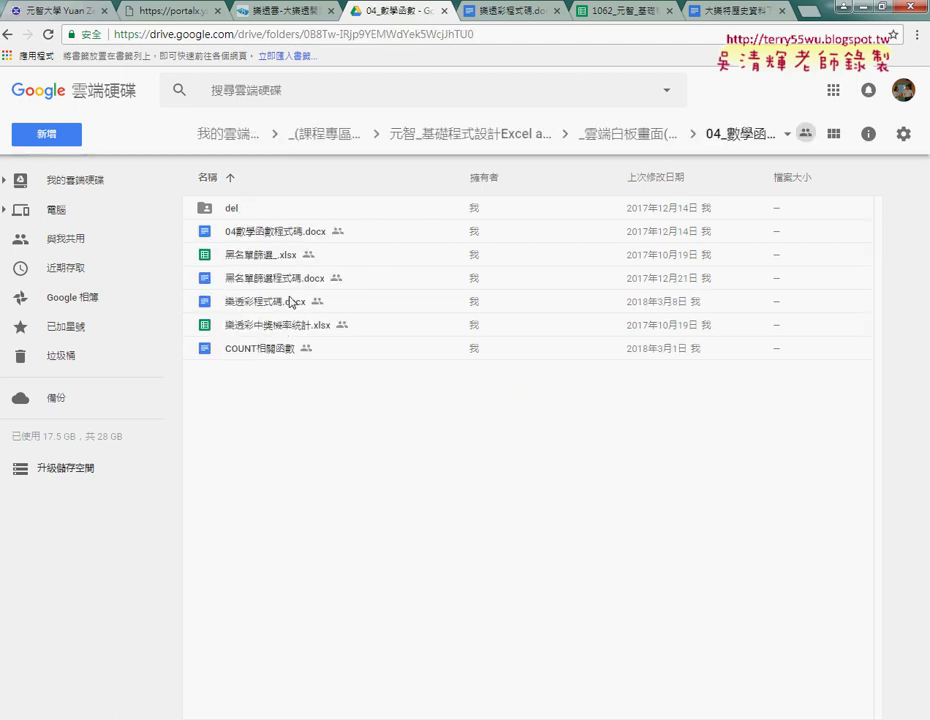
left_click(740, 12)
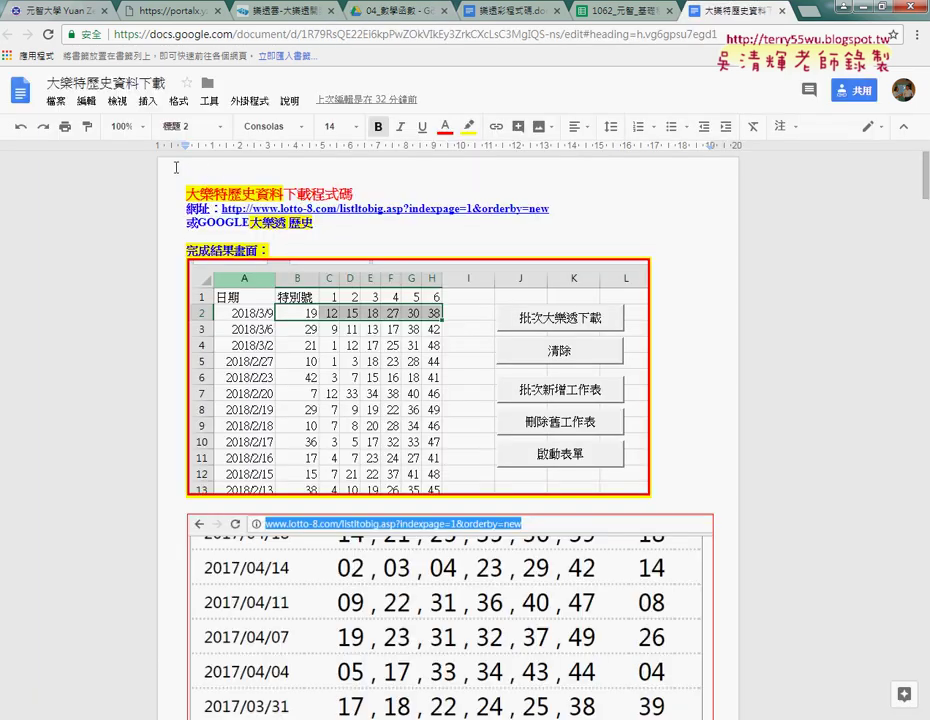
Step: Scroll the document down to the '1.資料的從WEB功能' heading and its screenshot
scroll(526, 258, "down", 3)
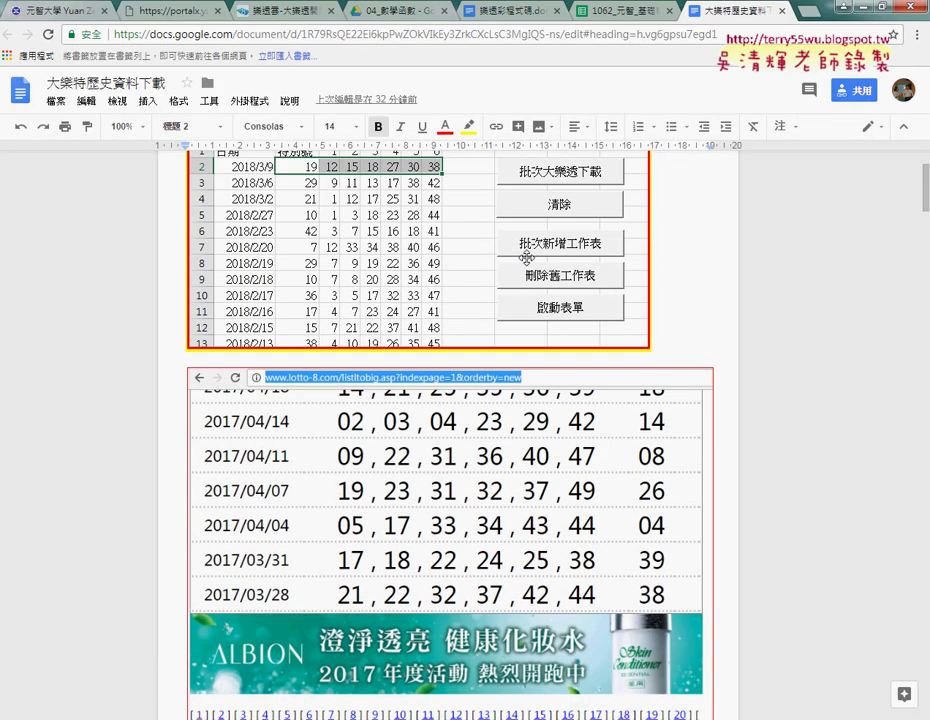
scroll(540, 290, "down", 5)
scroll(548, 312, "down", 2)
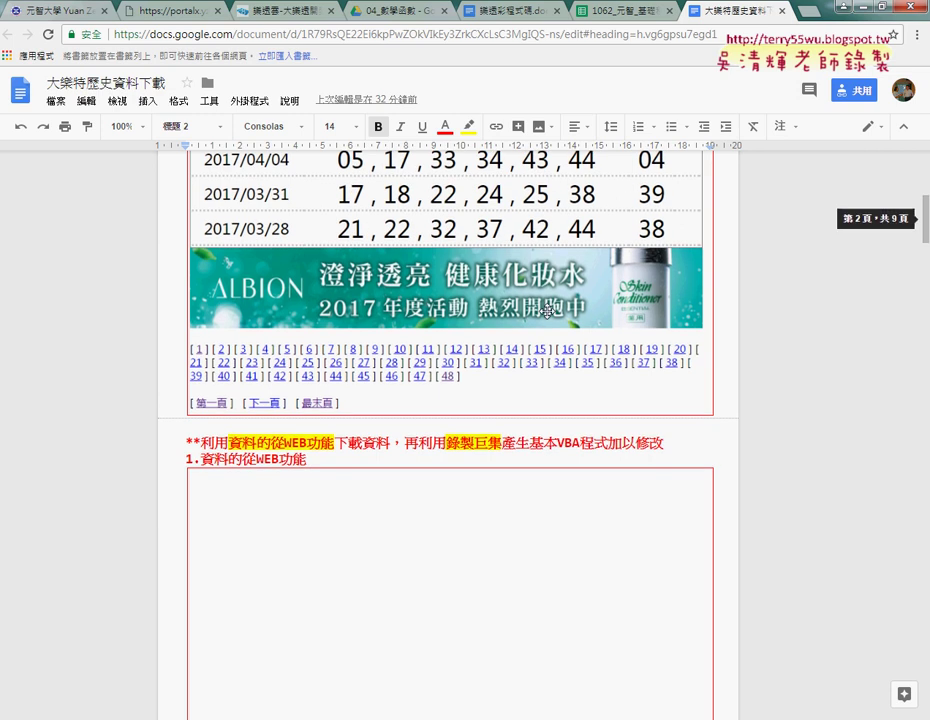